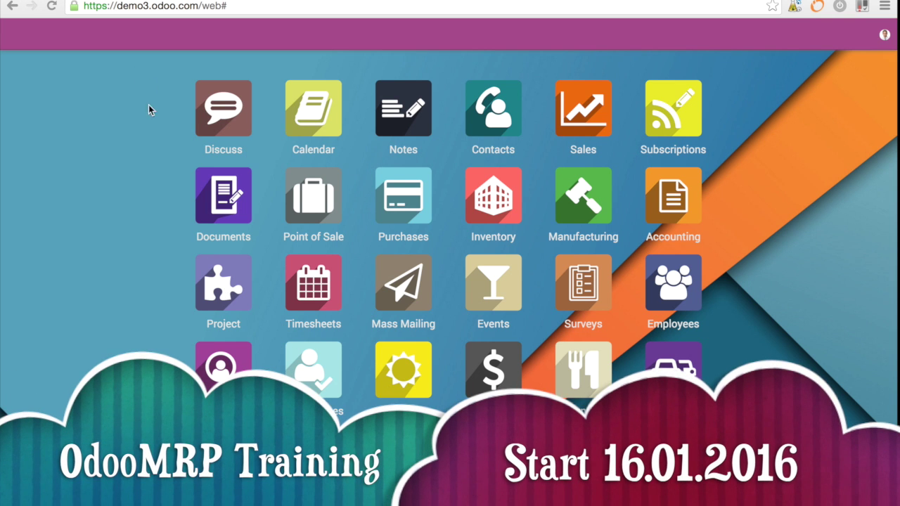
Create a project named 'YBOFR new video' with Issues turned off and forecasting allowed.
{"action": "left_click", "coordinate": [234, 288]}
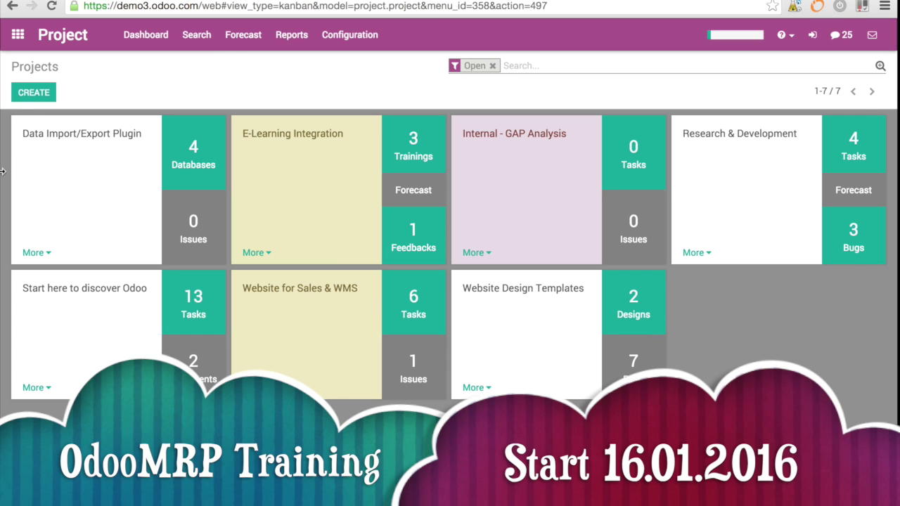
{"action": "left_click", "coordinate": [33, 93]}
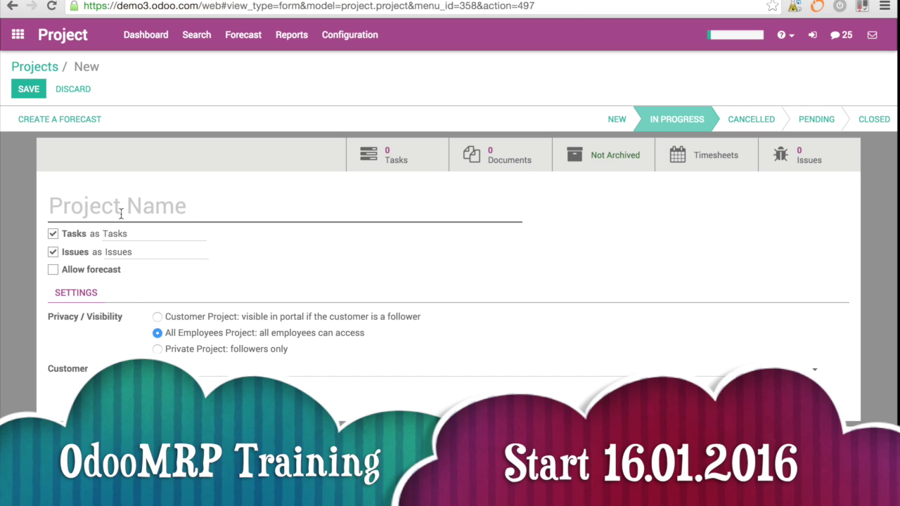
{"action": "type", "text": "YBO"}
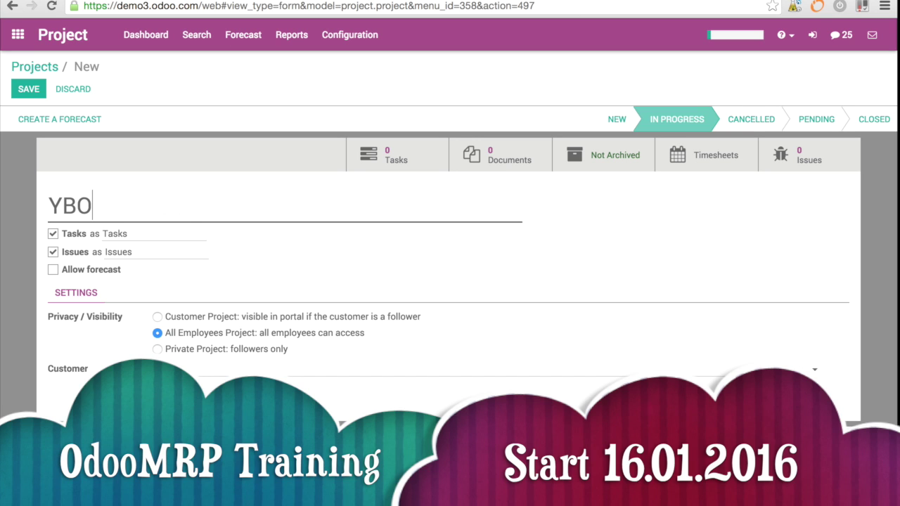
{"action": "type", "text": "FR"}
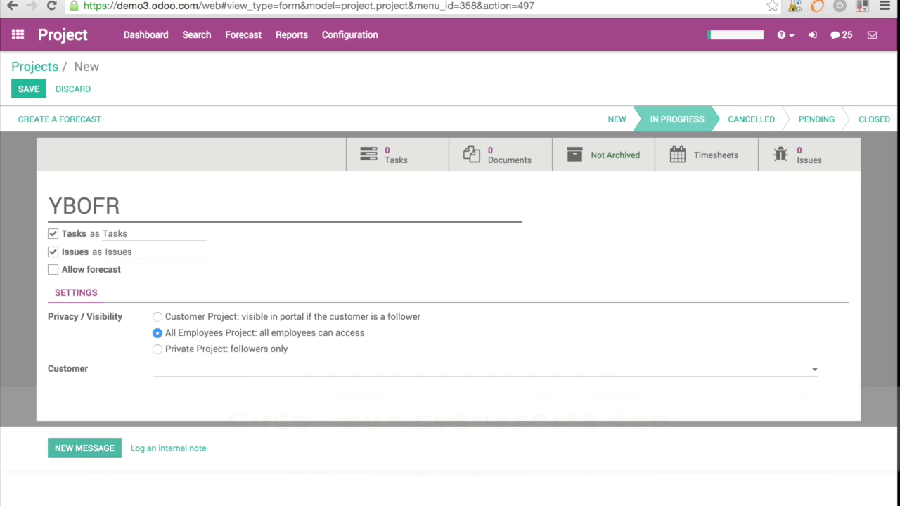
{"action": "type", "text": " new video"}
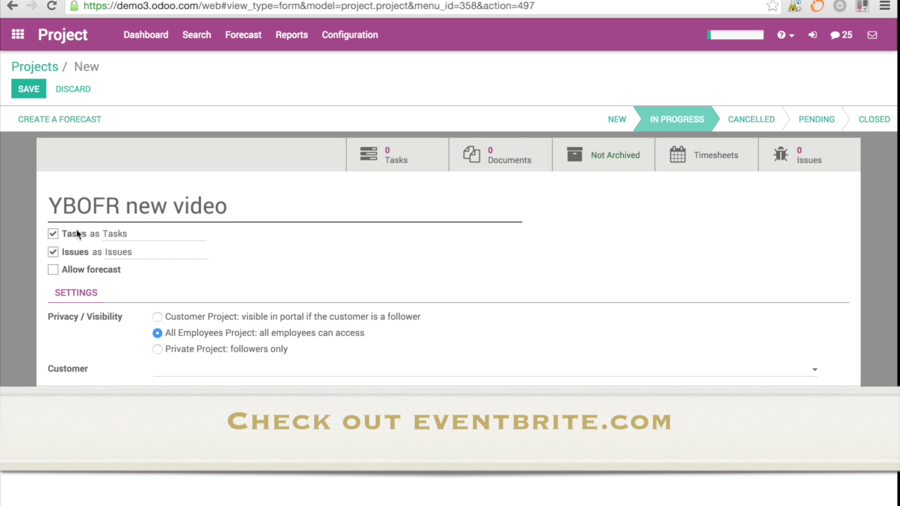
{"action": "left_click", "coordinate": [53, 253]}
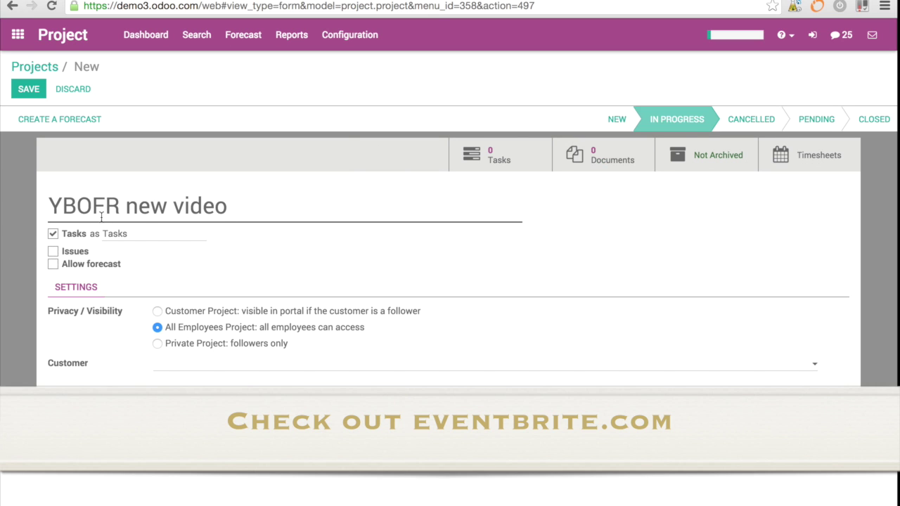
{"action": "left_click", "coordinate": [52, 265]}
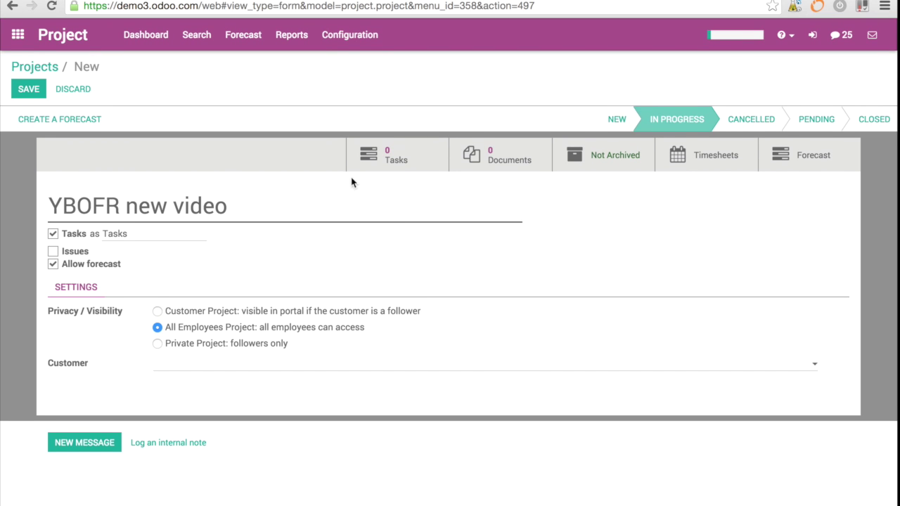
Save the project and add its first task, 'Work on the idea'.
{"action": "left_click", "coordinate": [27, 89]}
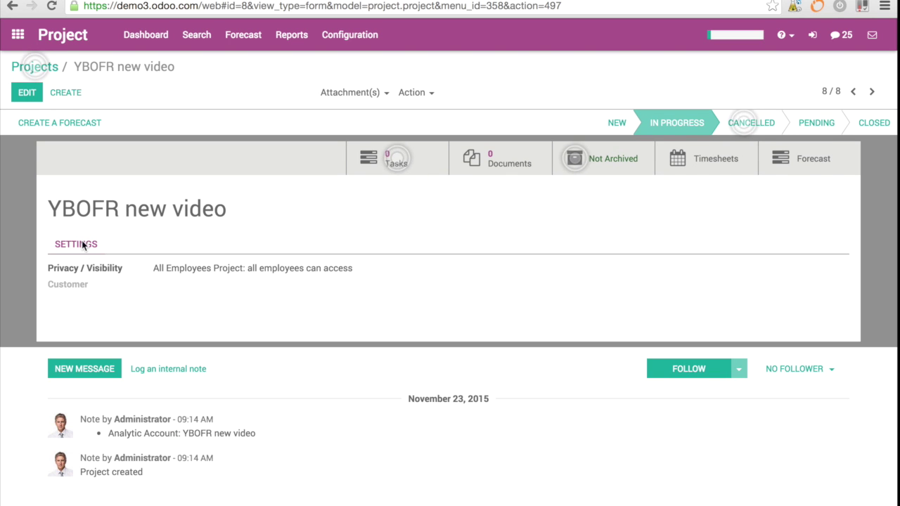
{"action": "mouse_move", "coordinate": [394, 157]}
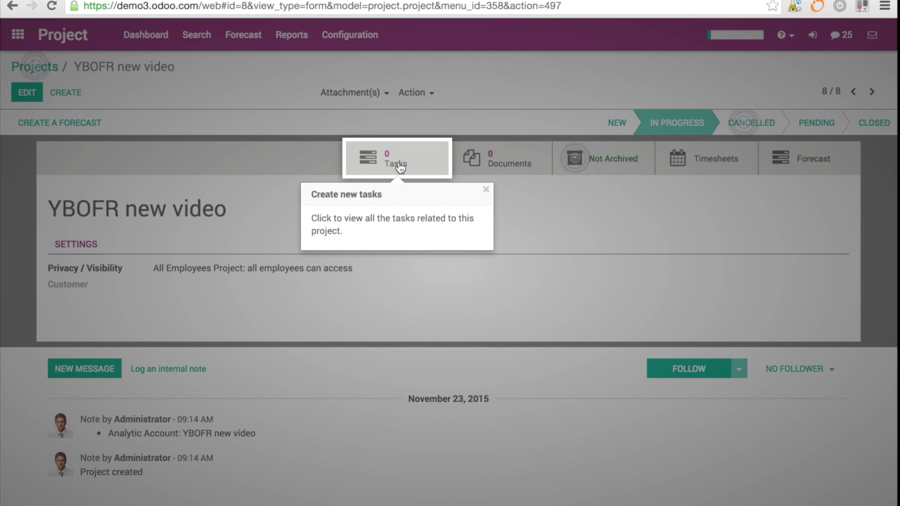
{"action": "left_click", "coordinate": [398, 161]}
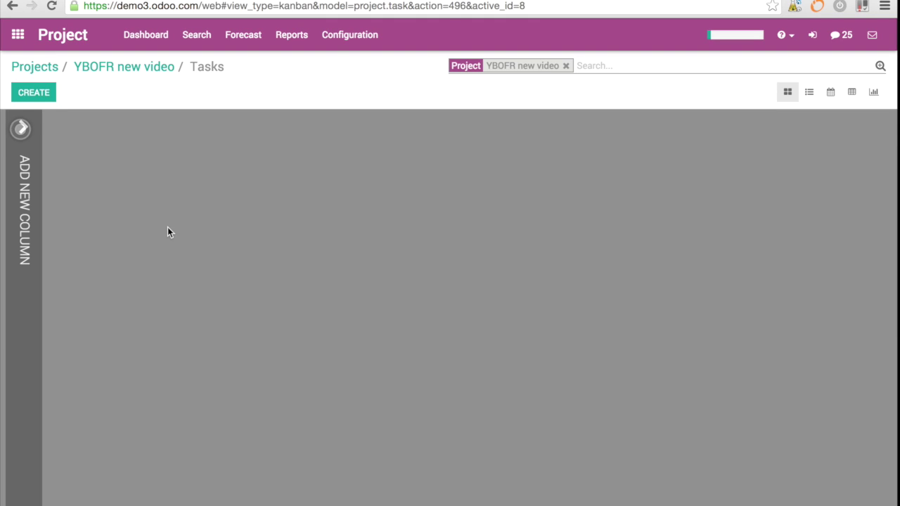
{"action": "left_click", "coordinate": [34, 95]}
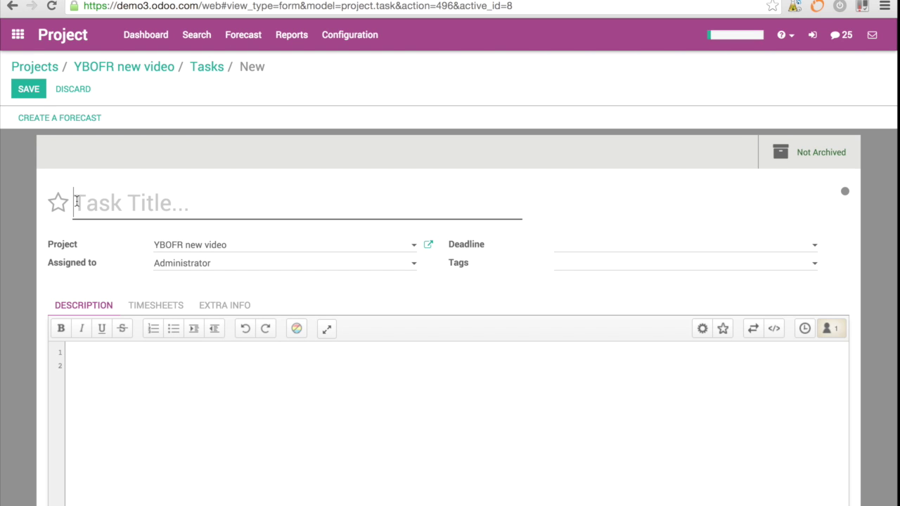
{"action": "type", "text": "Work on "}
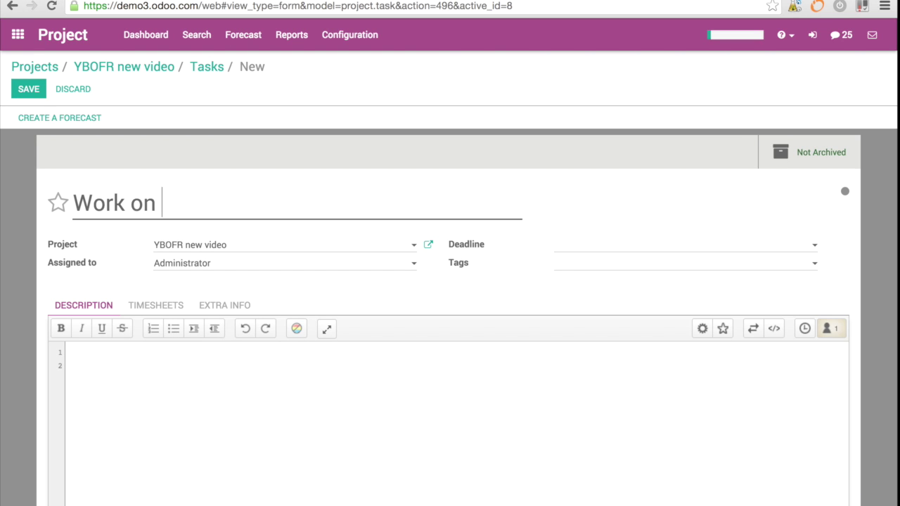
{"action": "type", "text": "the idea"}
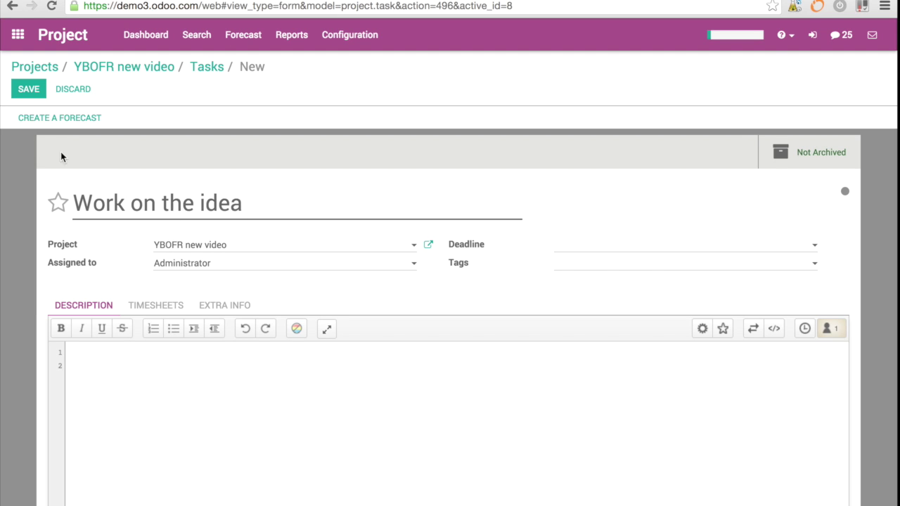
{"action": "left_click", "coordinate": [28, 89]}
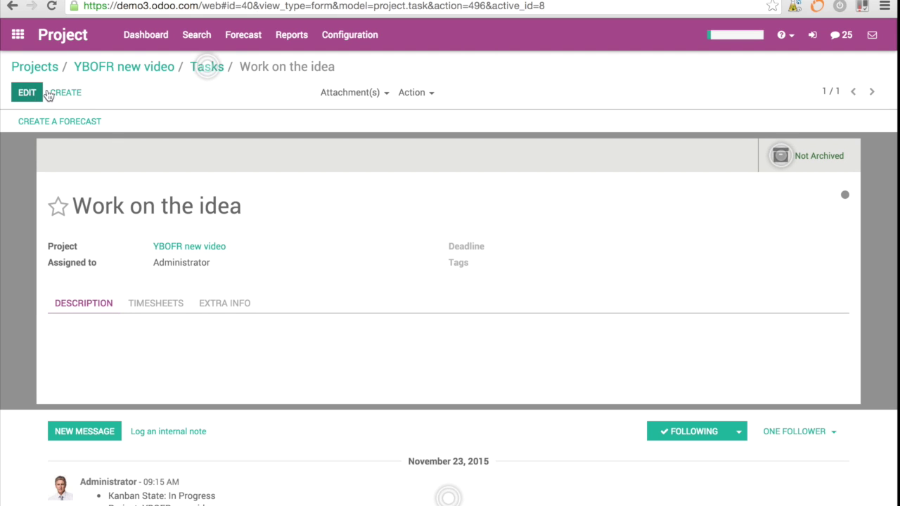
Add the tasks 'Write the script' and 'Record the video', then return to the projects list.
{"action": "left_click", "coordinate": [73, 92]}
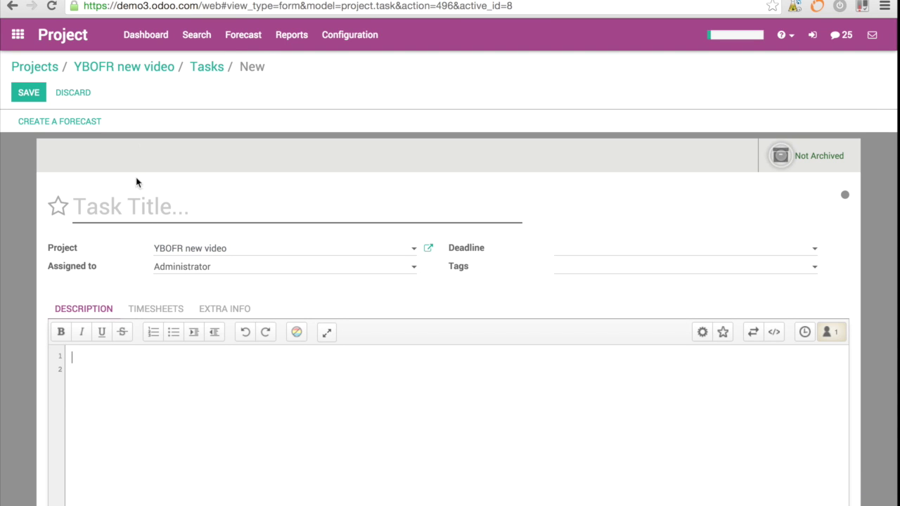
{"action": "type", "text": "W"}
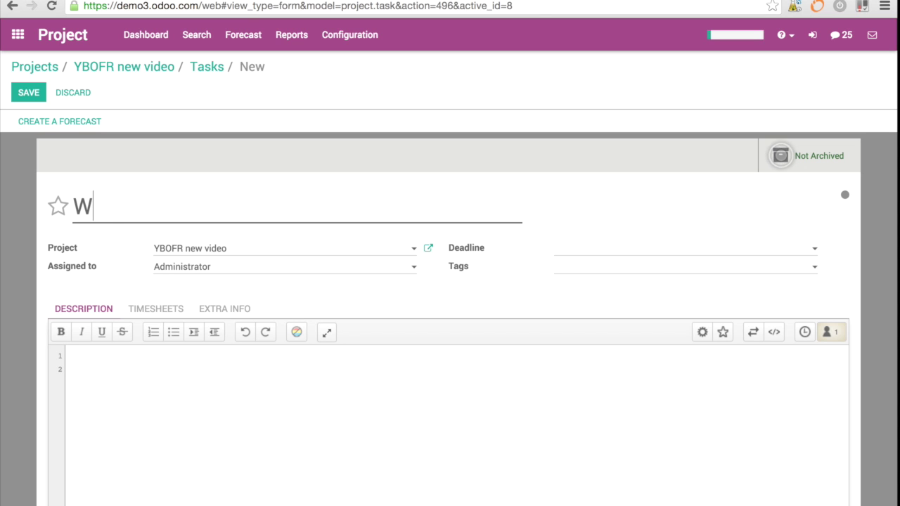
{"action": "type", "text": "rite the scri"}
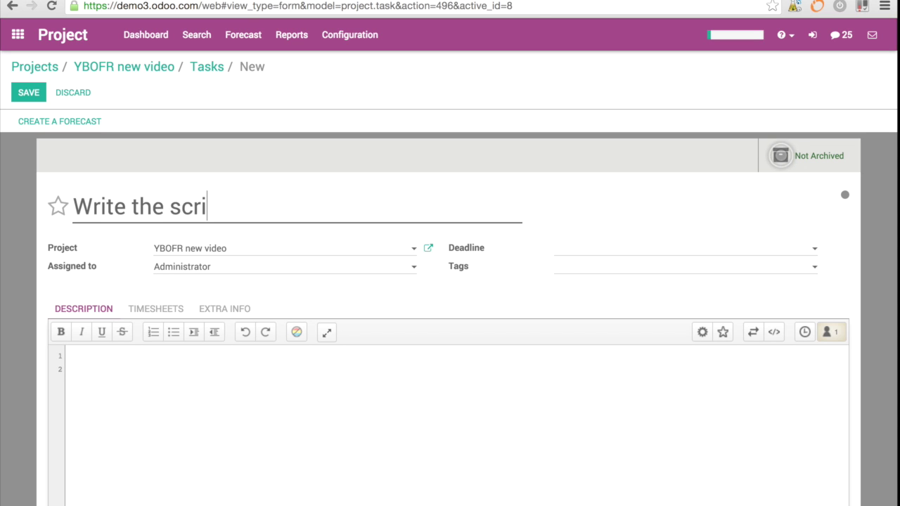
{"action": "type", "text": "pt"}
{"action": "left_click", "coordinate": [30, 98]}
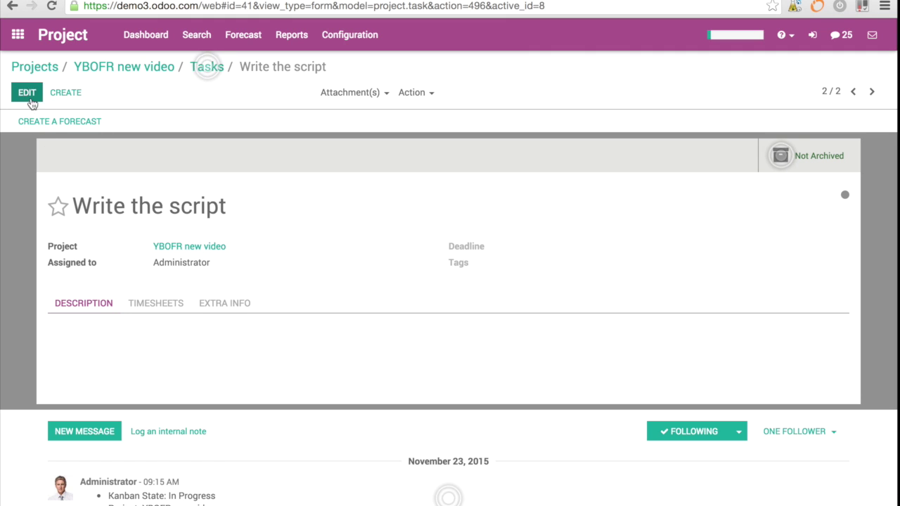
{"action": "left_click", "coordinate": [66, 92]}
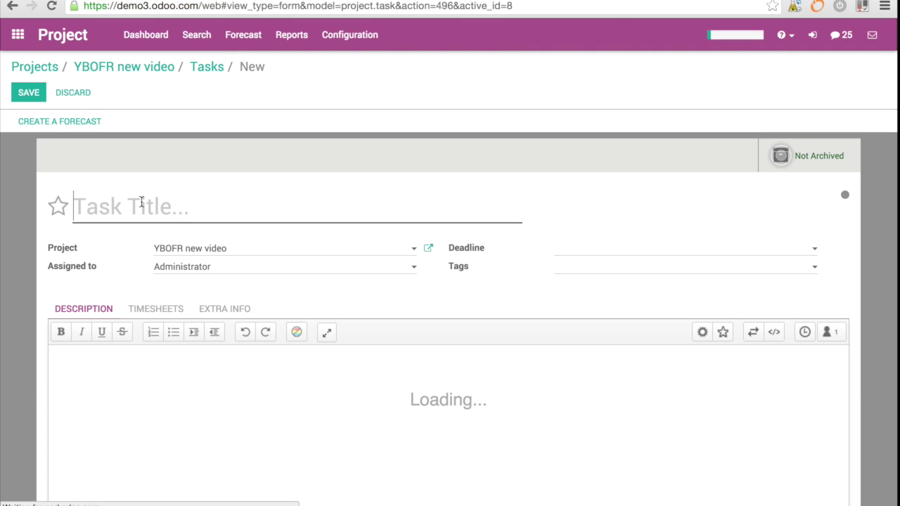
{"action": "type", "text": "Rec"}
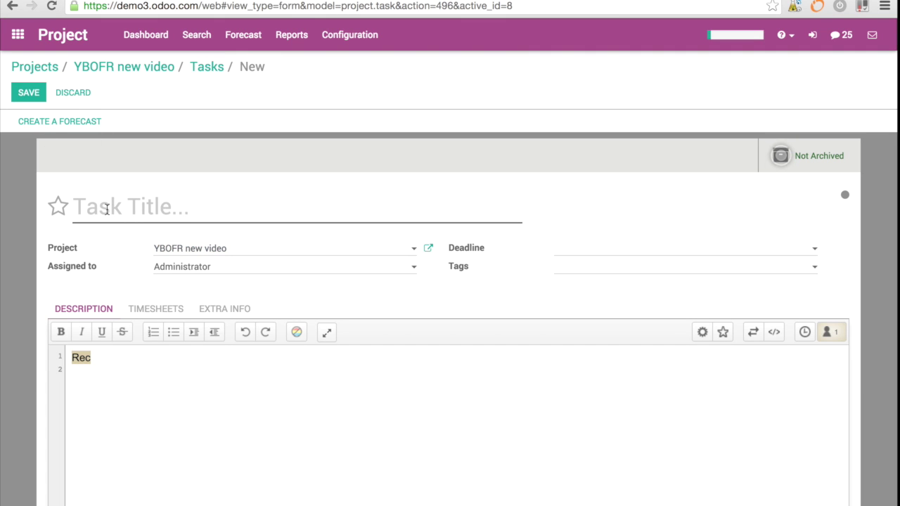
{"action": "left_click", "coordinate": [106, 208]}
{"action": "type", "text": "Record t"}
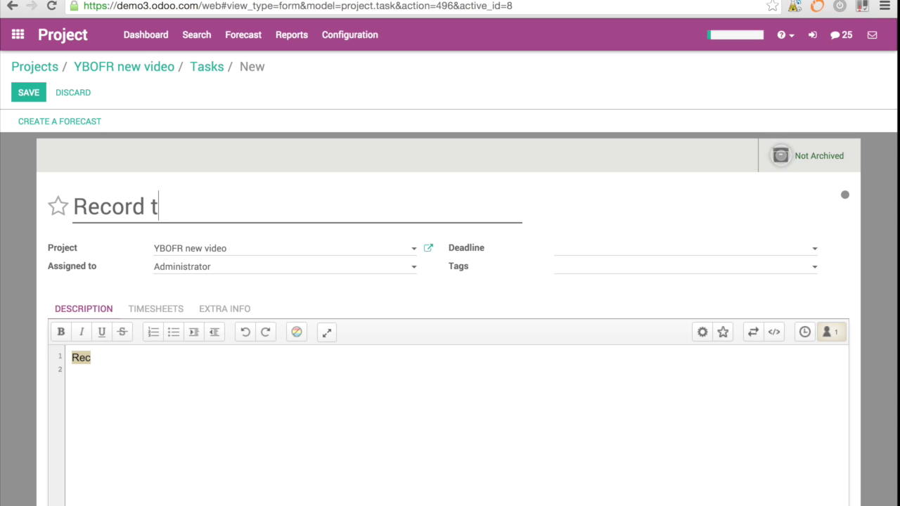
{"action": "type", "text": "he video"}
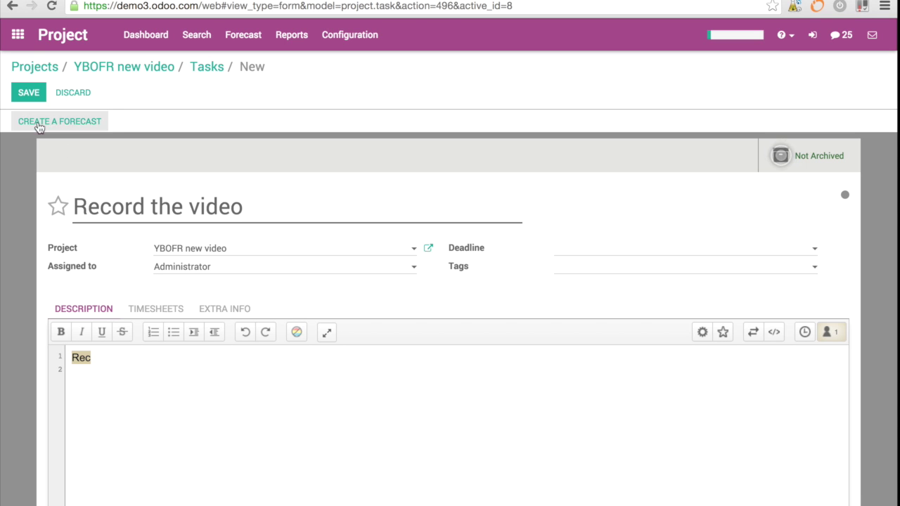
{"action": "left_click", "coordinate": [28, 94]}
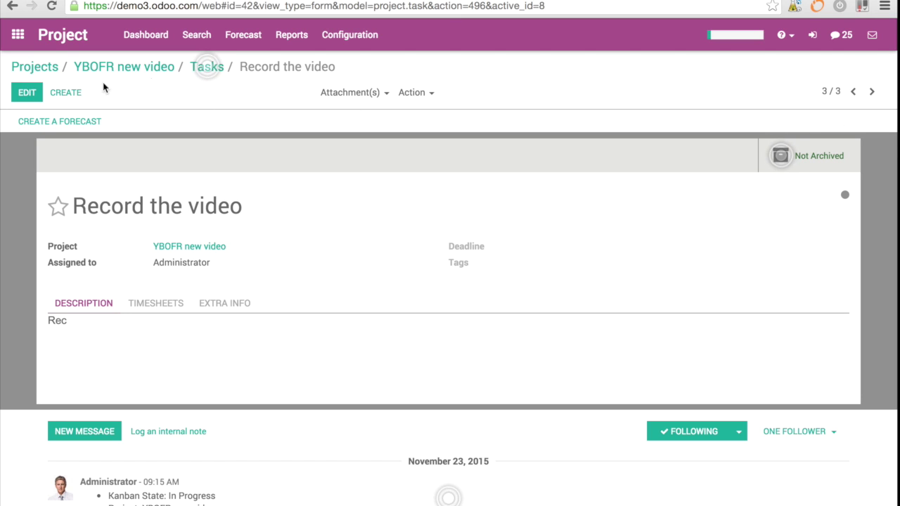
{"action": "left_click", "coordinate": [38, 68]}
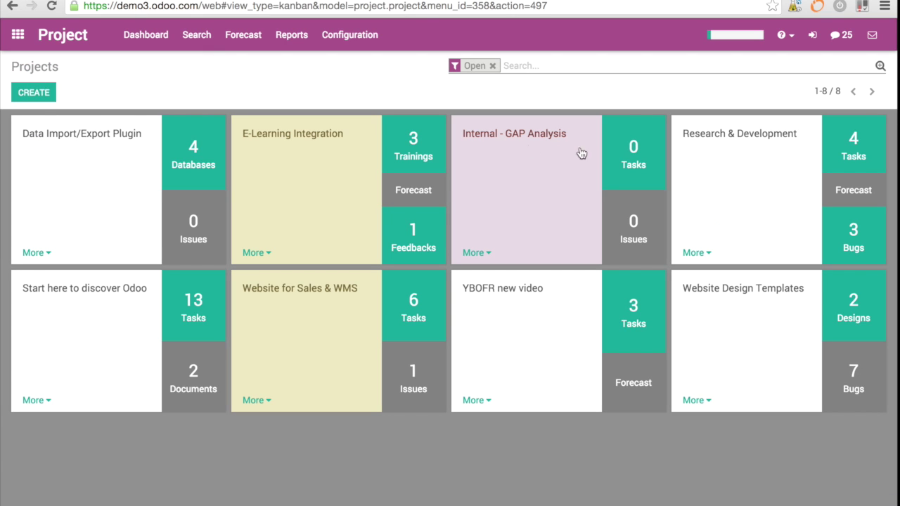
Reassign the Work on the idea task from Administrator to another user and save it.
{"action": "left_click", "coordinate": [533, 368]}
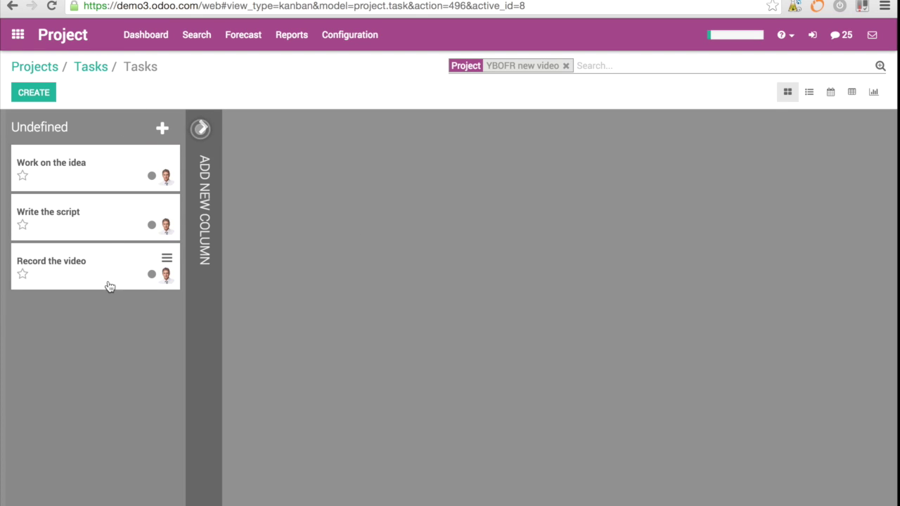
{"action": "left_click", "coordinate": [167, 178]}
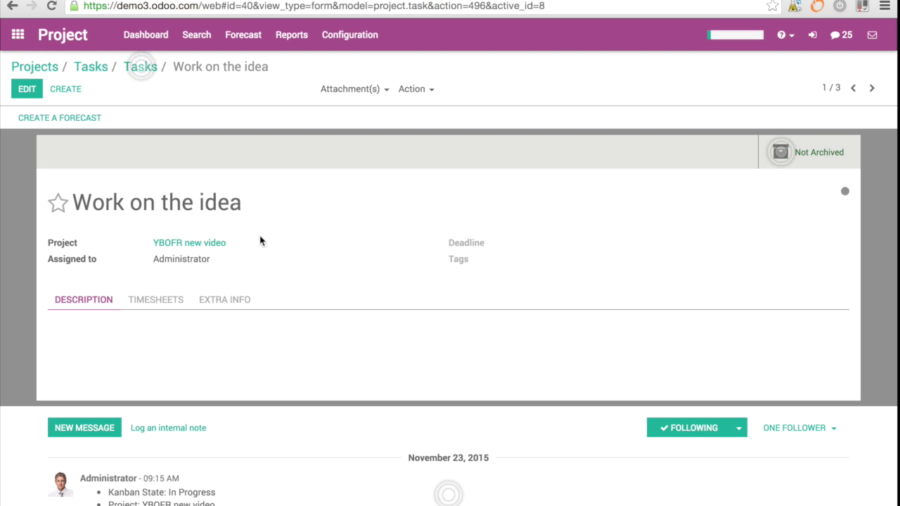
{"action": "left_click", "coordinate": [28, 90]}
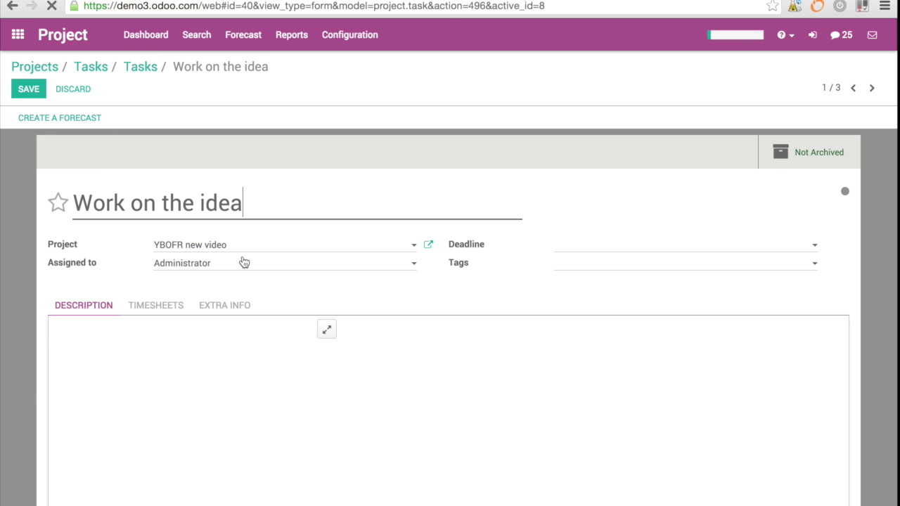
{"action": "left_click", "coordinate": [414, 265]}
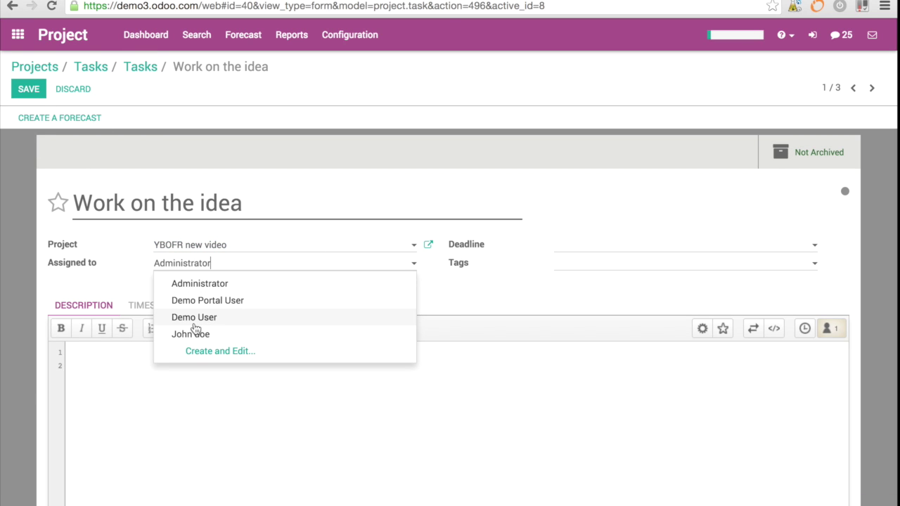
{"action": "left_click", "coordinate": [211, 334]}
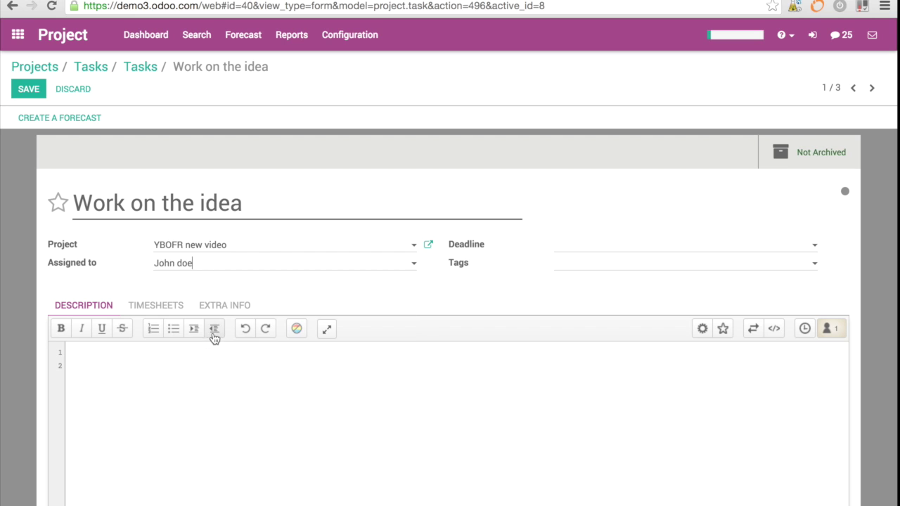
{"action": "left_click", "coordinate": [30, 95]}
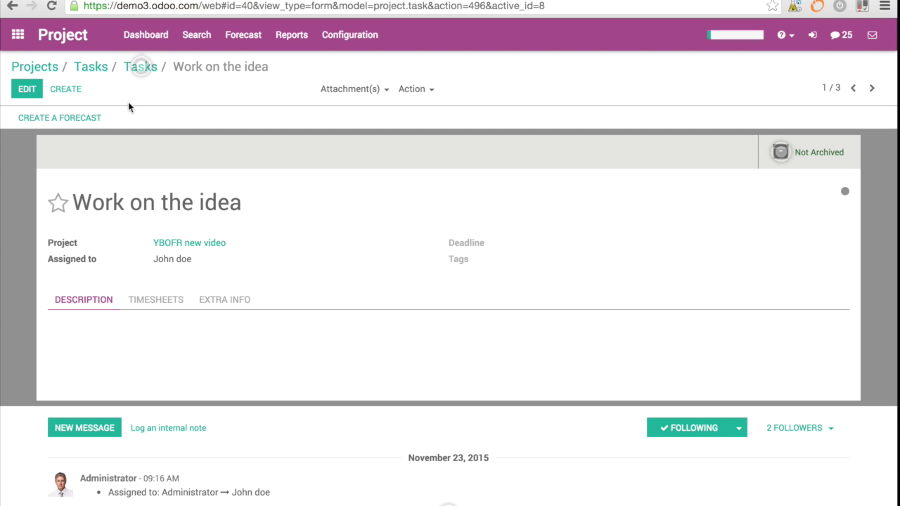
Assign Write the script to Demo User, save it, and return to the task board.
{"action": "left_click", "coordinate": [872, 88]}
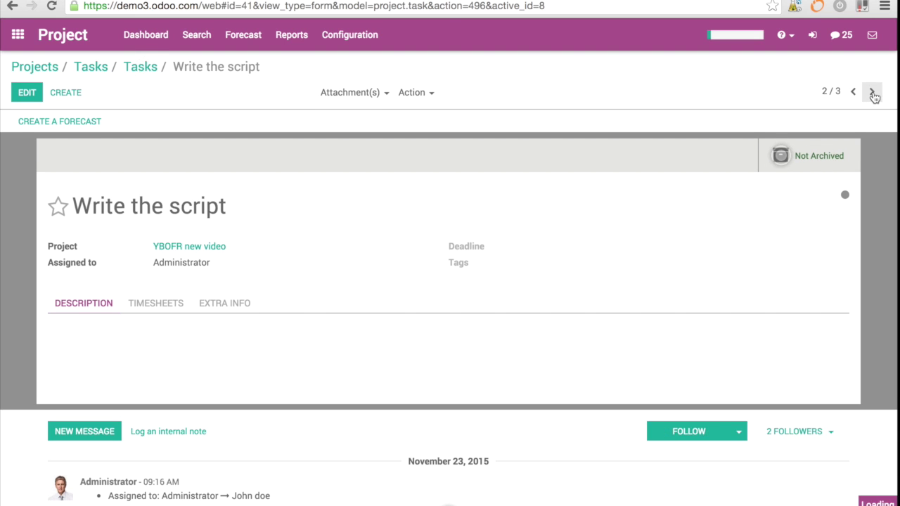
{"action": "left_click", "coordinate": [27, 92]}
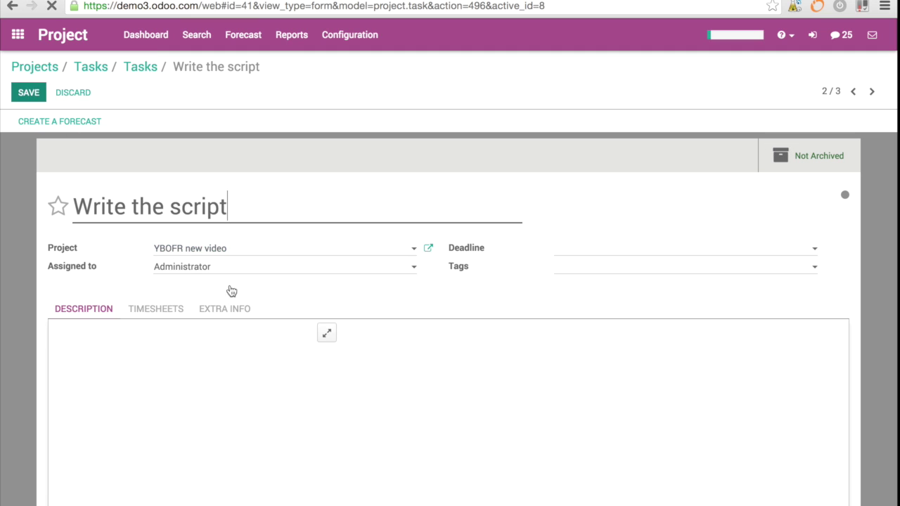
{"action": "left_click", "coordinate": [412, 270]}
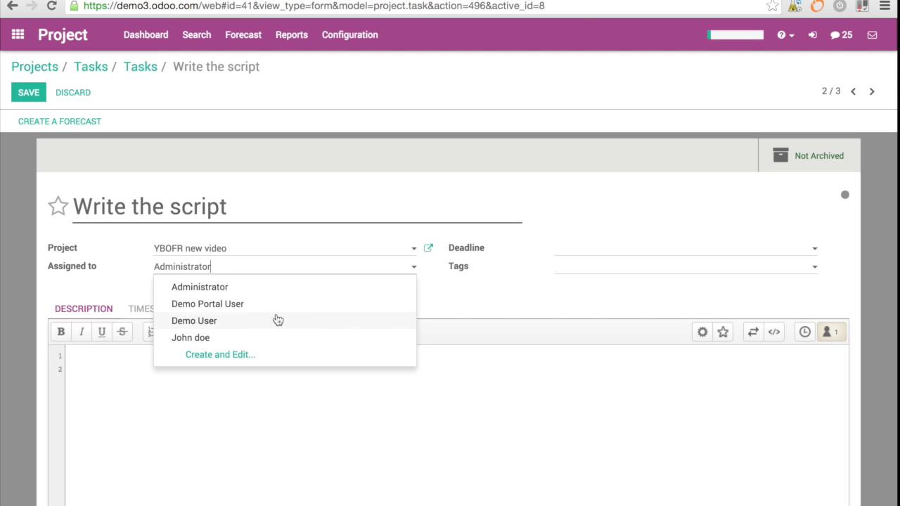
{"action": "left_click", "coordinate": [229, 326]}
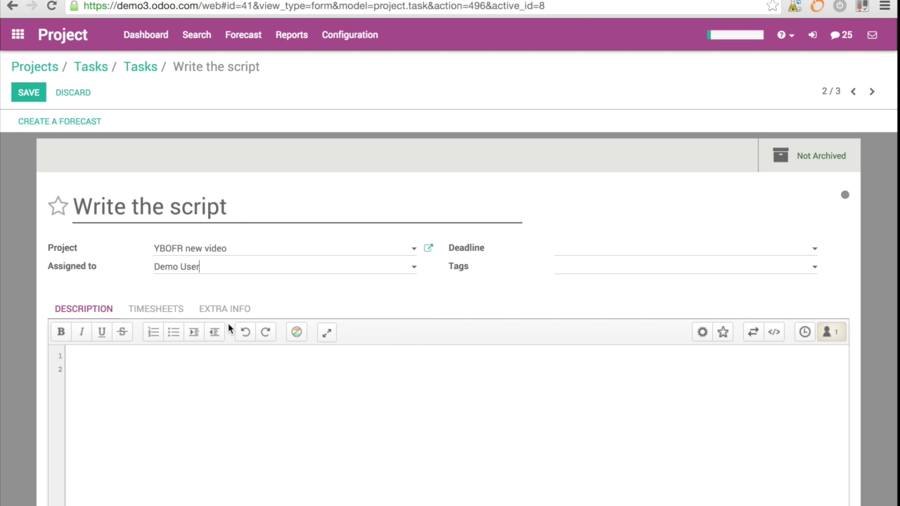
{"action": "left_click", "coordinate": [28, 92]}
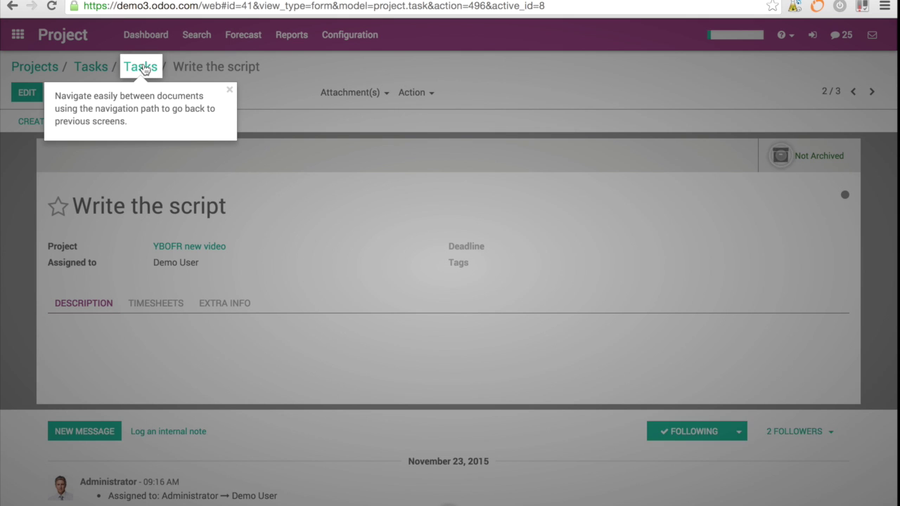
{"action": "left_click", "coordinate": [128, 66]}
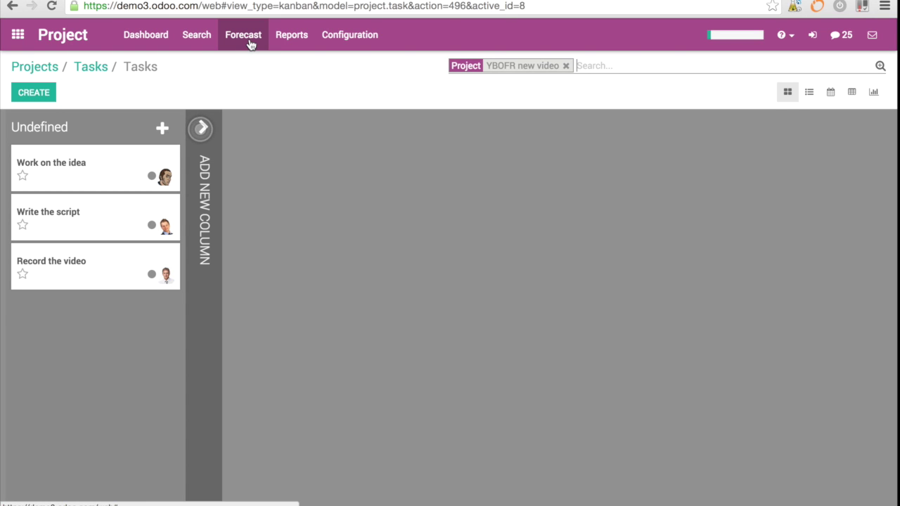
{"action": "left_click", "coordinate": [106, 172]}
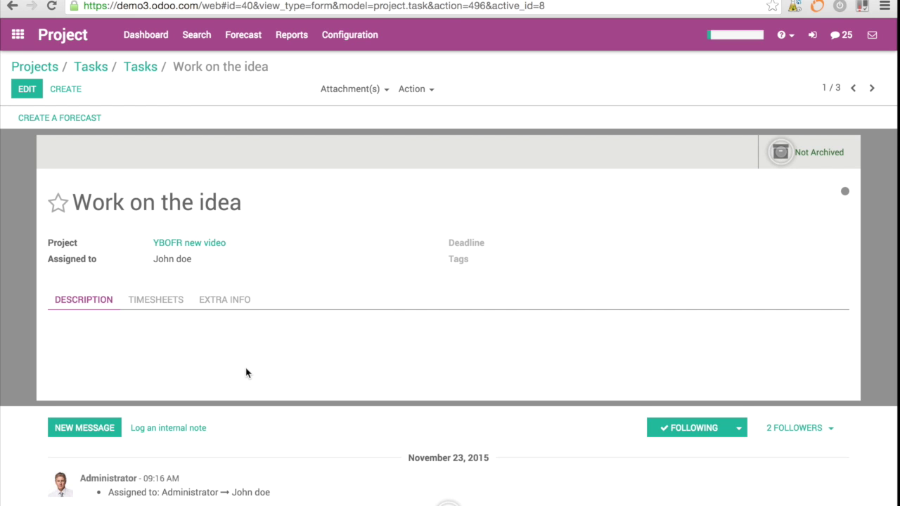
Set the Work on the idea deadline to 11/24/2015 and save the task.
{"action": "scroll", "coordinate": [246, 372], "scroll_direction": "down", "scroll_amount": 2}
{"action": "scroll", "coordinate": [261, 317], "scroll_direction": "up", "scroll_amount": 2}
{"action": "left_click", "coordinate": [26, 89]}
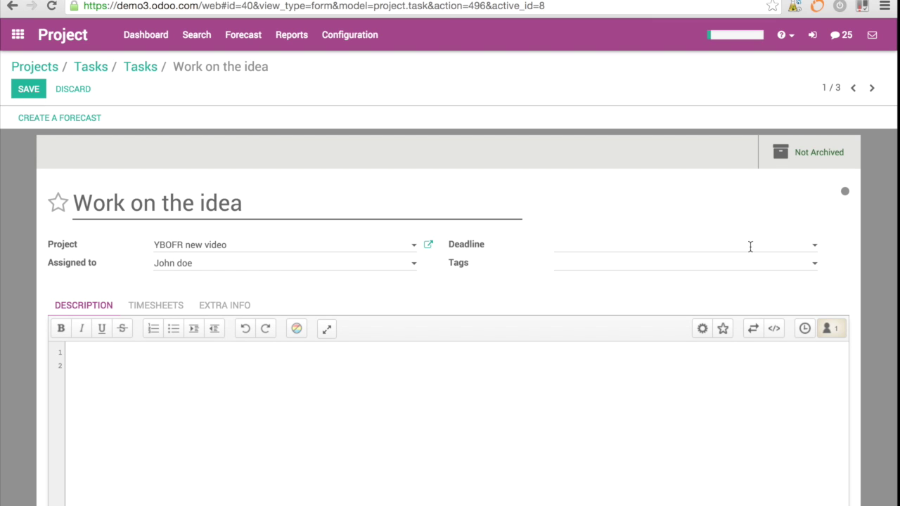
{"action": "left_click", "coordinate": [817, 250]}
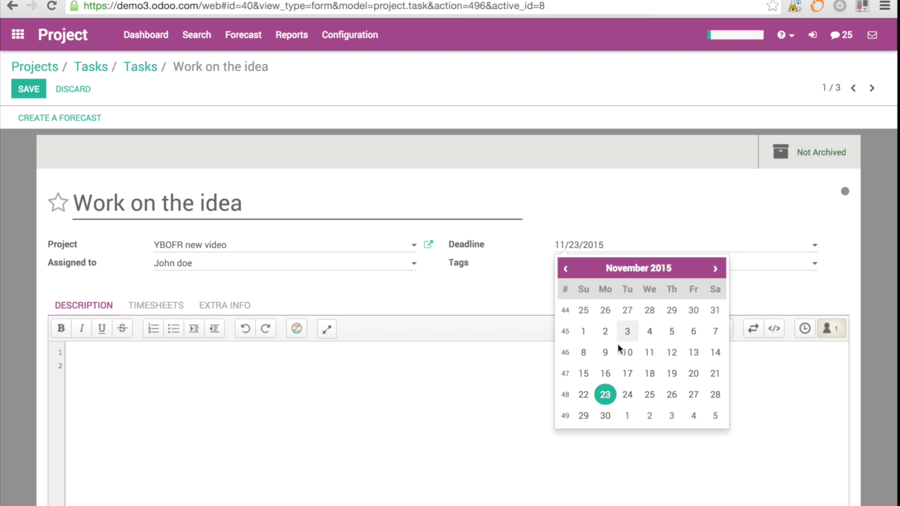
{"action": "left_click", "coordinate": [629, 395]}
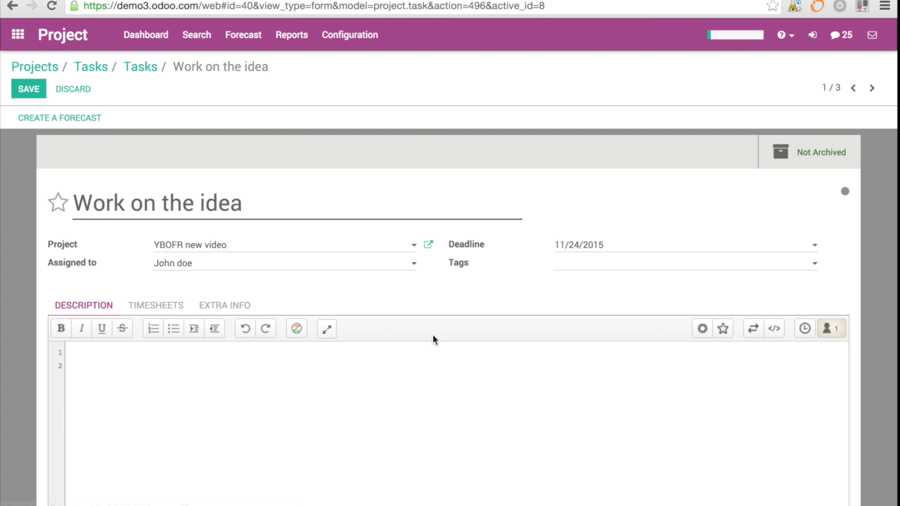
{"action": "scroll", "coordinate": [433, 335], "scroll_direction": "down", "scroll_amount": 5}
{"action": "scroll", "coordinate": [433, 339], "scroll_direction": "up", "scroll_amount": 5}
{"action": "left_click", "coordinate": [34, 93]}
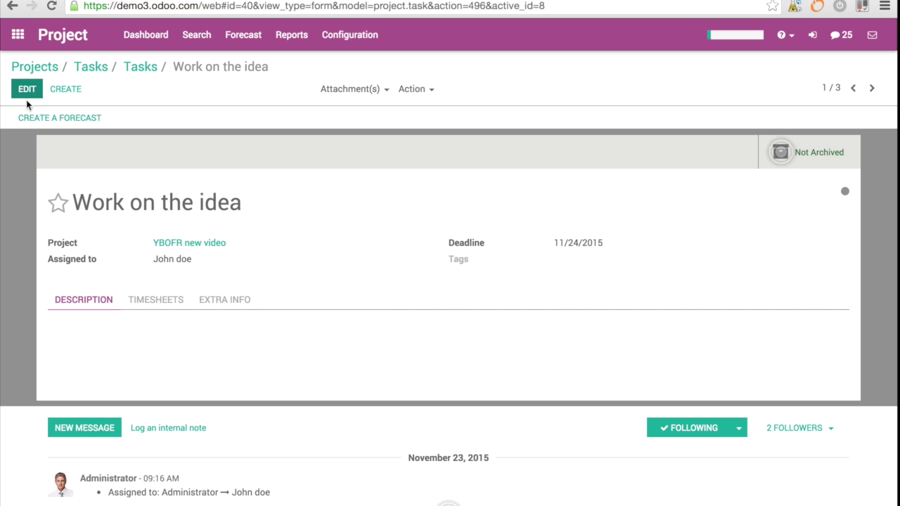
Save a 50% of time forecast for Work on the idea from 11/23 to 11/24/2015.
{"action": "left_click", "coordinate": [71, 121]}
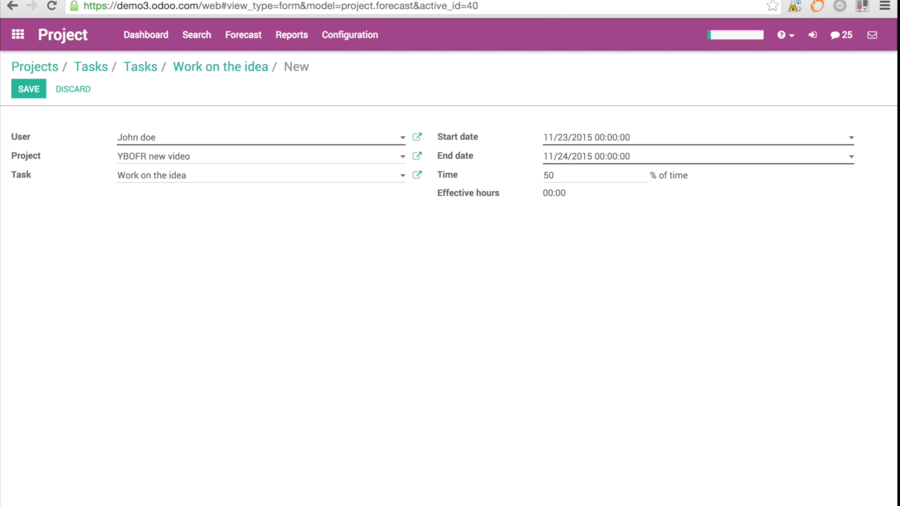
{"action": "double_click", "coordinate": [545, 194]}
{"action": "left_click", "coordinate": [186, 265]}
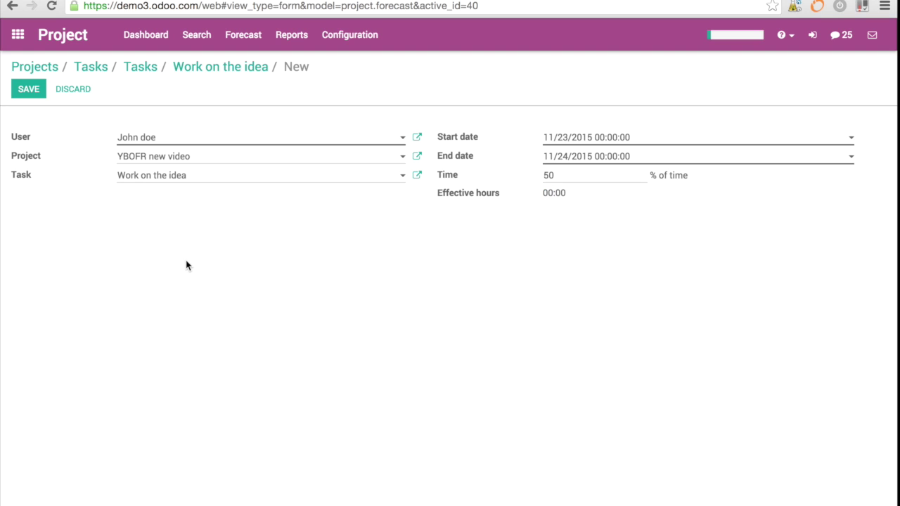
{"action": "left_click", "coordinate": [28, 90]}
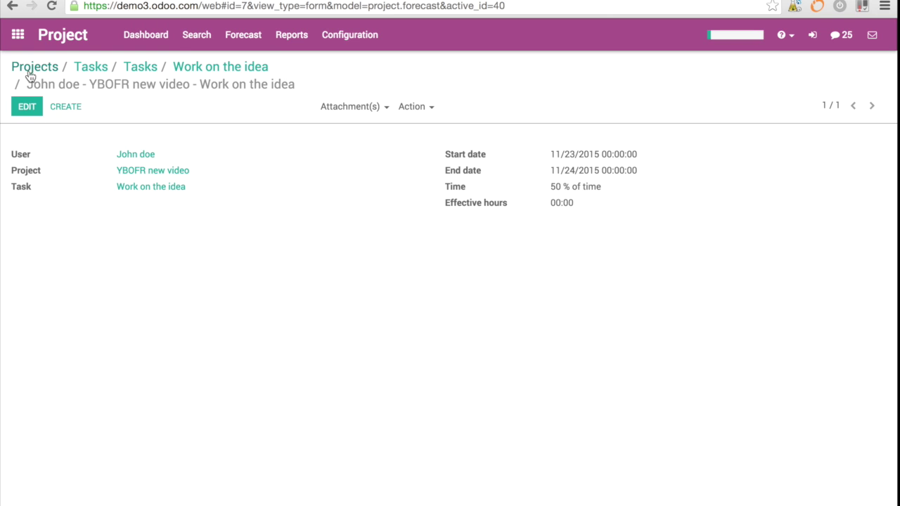
Enable 'Manage time estimation on tasks' in the project settings and apply it.
{"action": "left_click", "coordinate": [360, 33]}
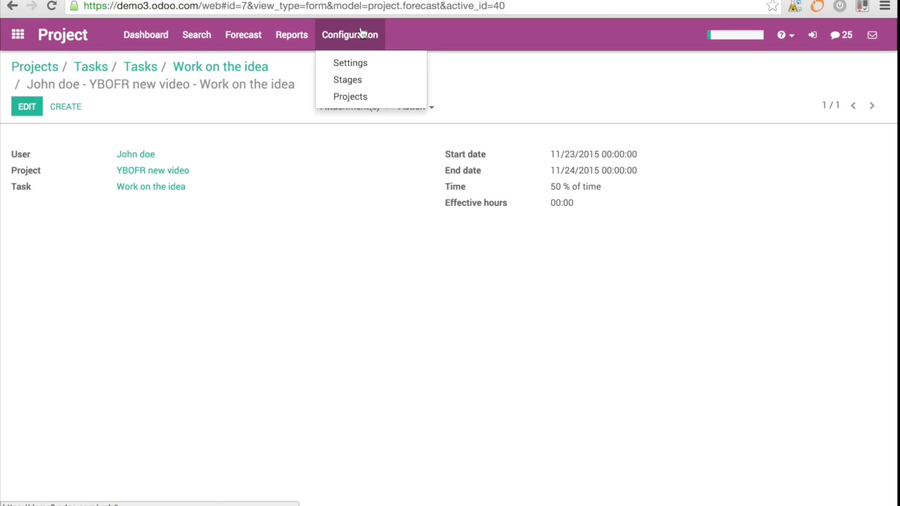
{"action": "left_click", "coordinate": [363, 66]}
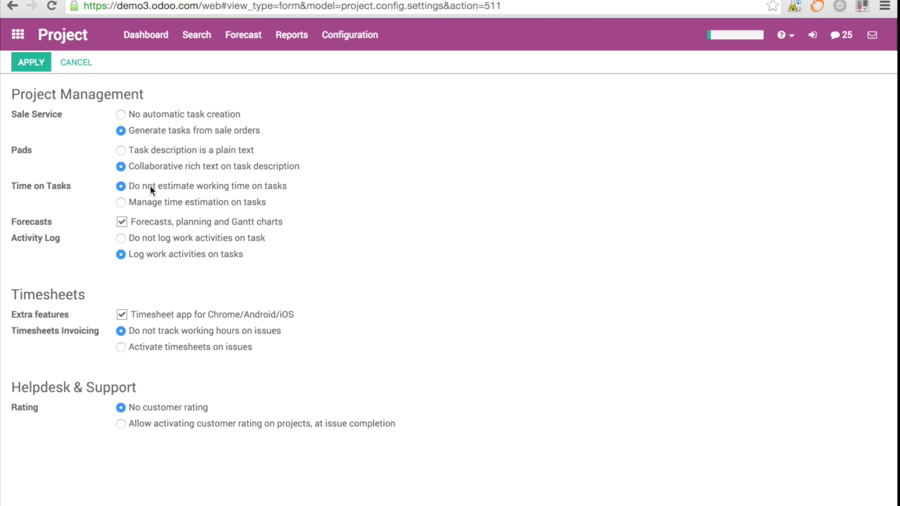
{"action": "left_click", "coordinate": [121, 204]}
{"action": "left_click", "coordinate": [31, 63]}
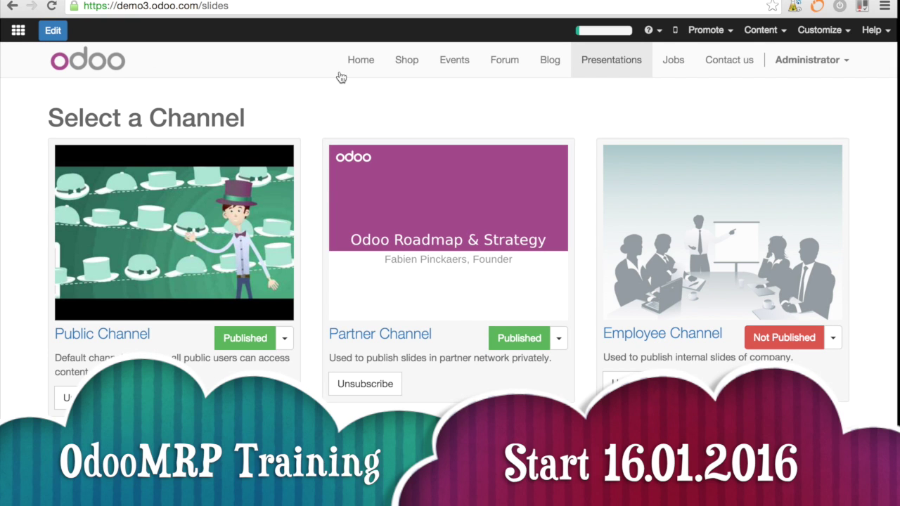
Open the YBOFR new video forecast chart and expand the user row showing 50% on the 23rd.
{"action": "left_click", "coordinate": [16, 31]}
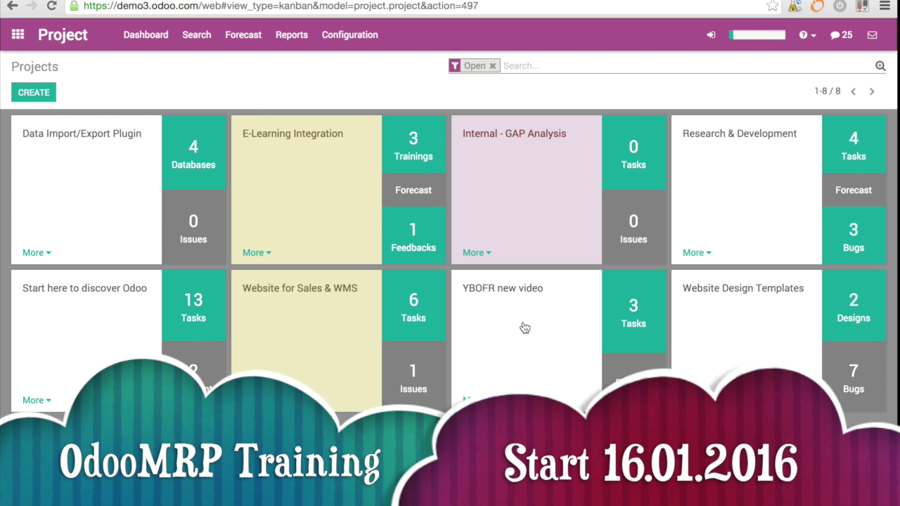
{"action": "left_click", "coordinate": [523, 328]}
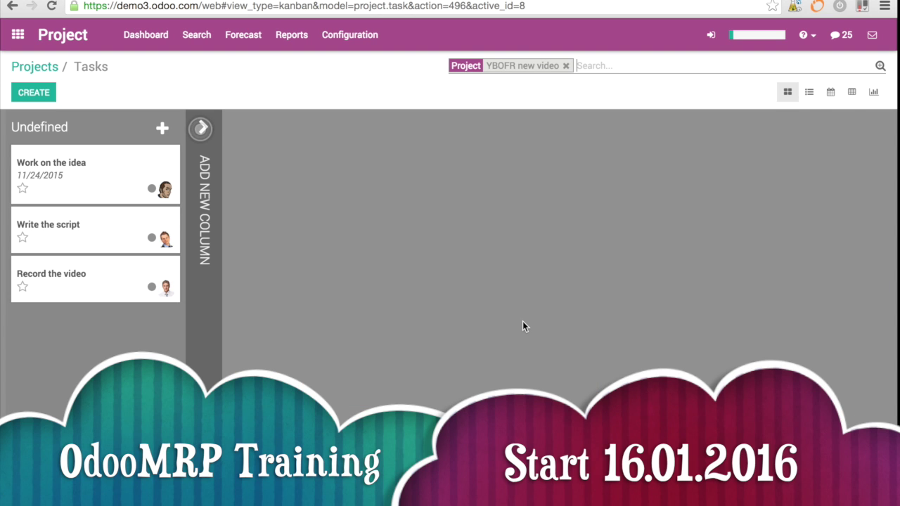
{"action": "left_click", "coordinate": [45, 68]}
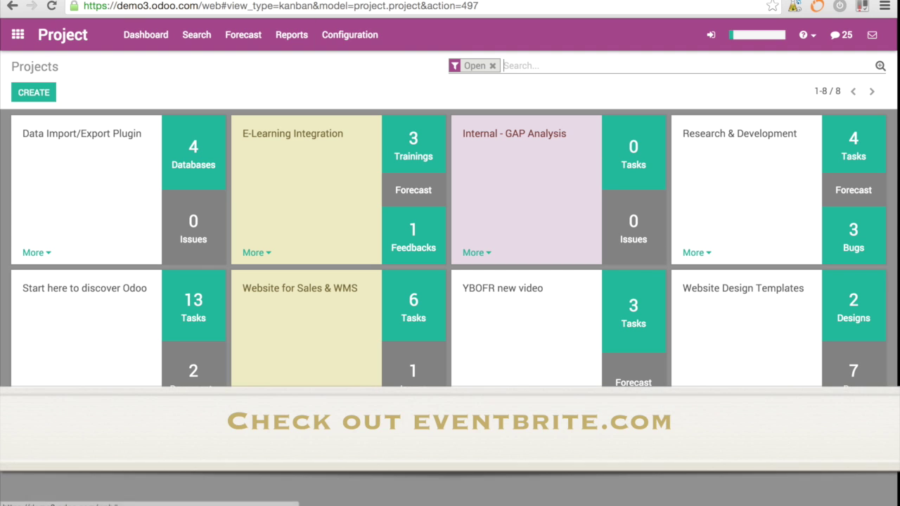
{"action": "left_click", "coordinate": [637, 383]}
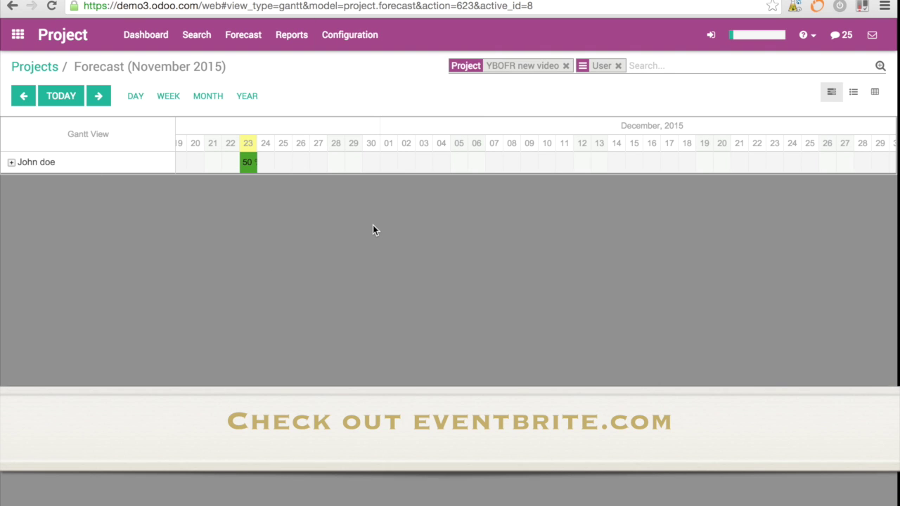
{"action": "left_click", "coordinate": [11, 163]}
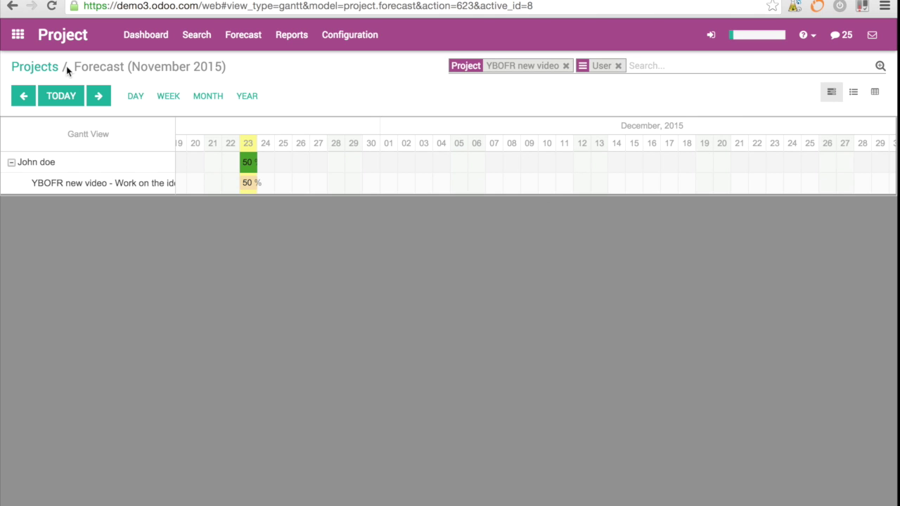
{"action": "left_click", "coordinate": [36, 66]}
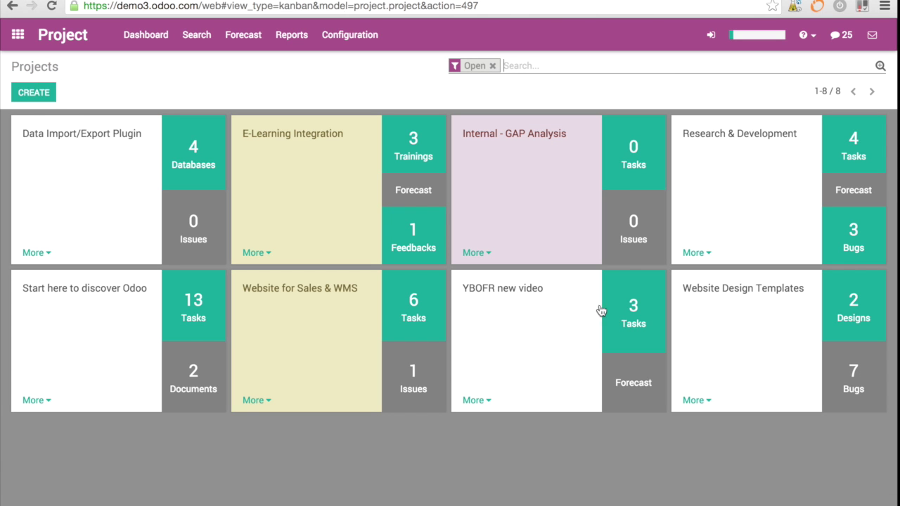
Open the Write the script task in YBOFR new video and save it.
{"action": "left_click", "coordinate": [630, 315]}
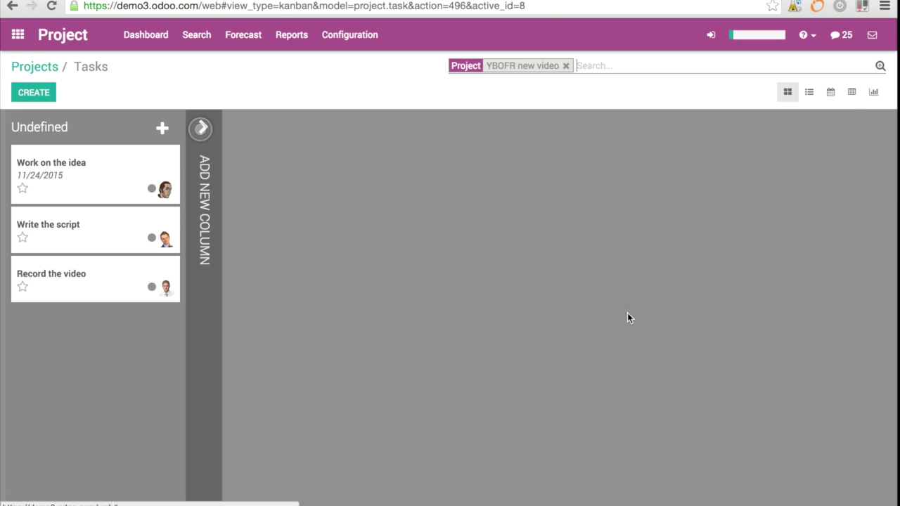
{"action": "left_click", "coordinate": [89, 230]}
{"action": "scroll", "coordinate": [324, 313], "scroll_direction": "down", "scroll_amount": 3}
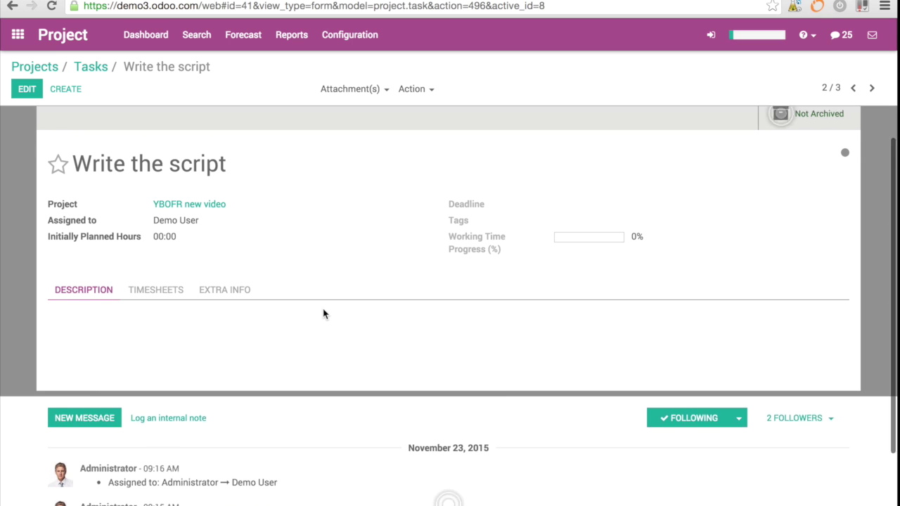
{"action": "scroll", "coordinate": [323, 314], "scroll_direction": "up", "scroll_amount": 3}
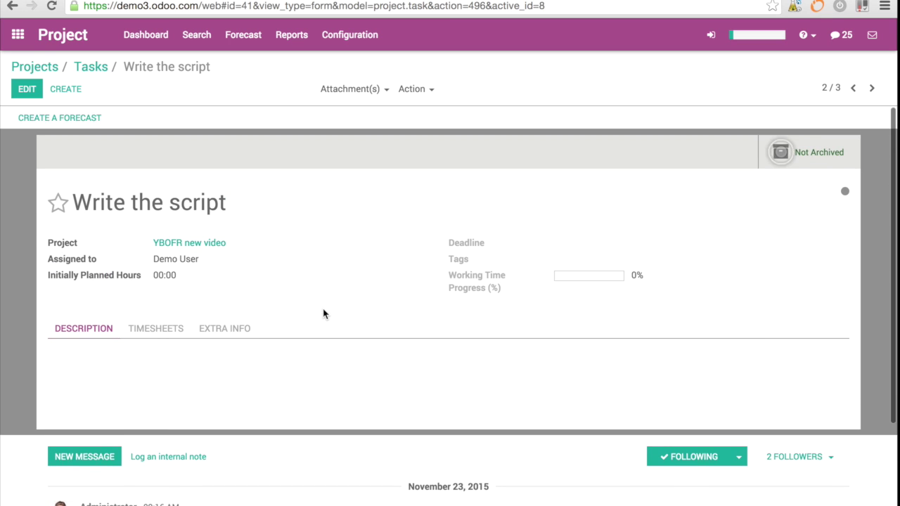
{"action": "left_click", "coordinate": [27, 90]}
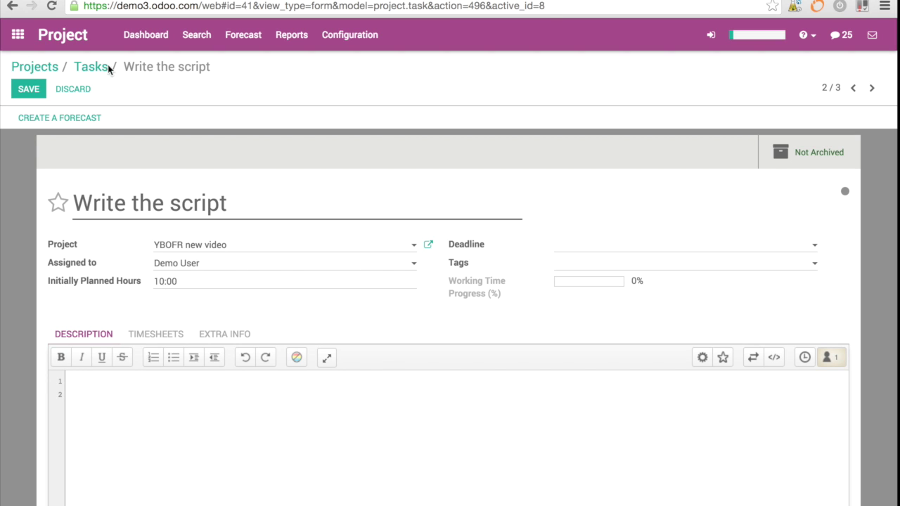
{"action": "left_click", "coordinate": [29, 90]}
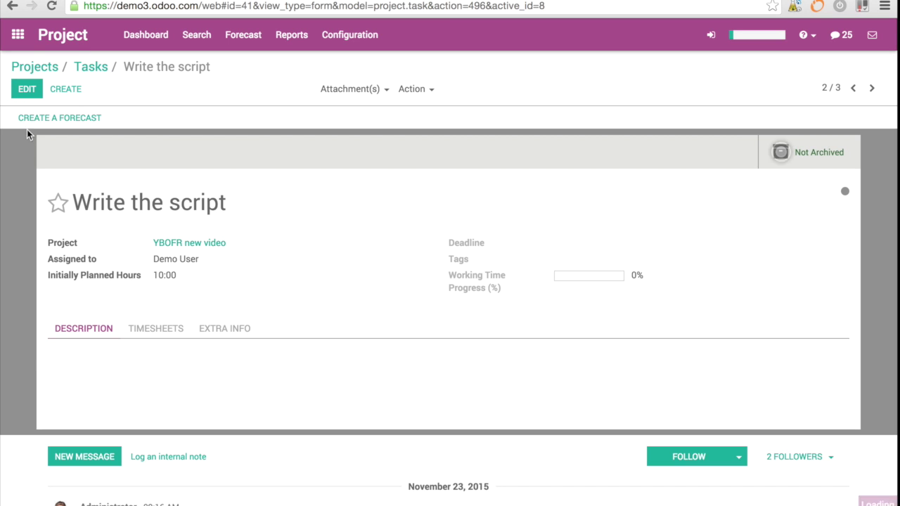
Forecast Demo User on Write the script from 11/25 to 11/27 at 80% of time.
{"action": "left_click", "coordinate": [75, 116]}
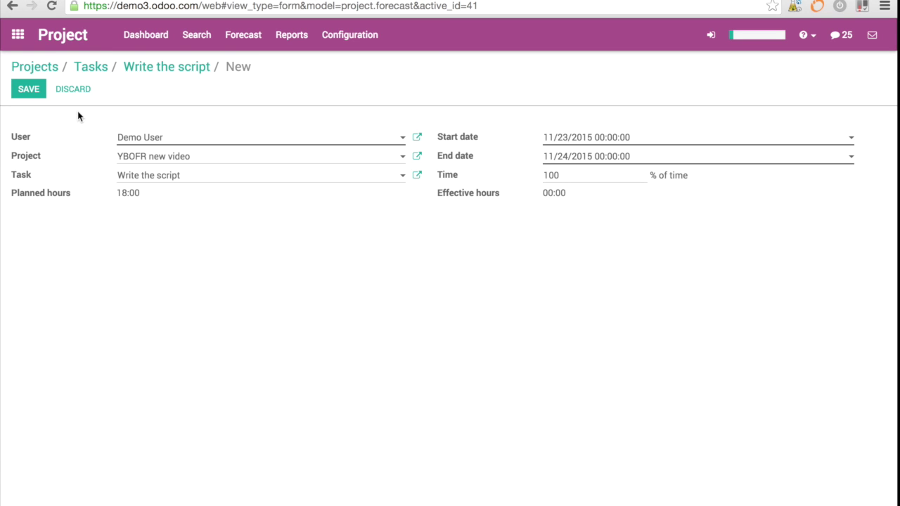
{"action": "left_click", "coordinate": [852, 142]}
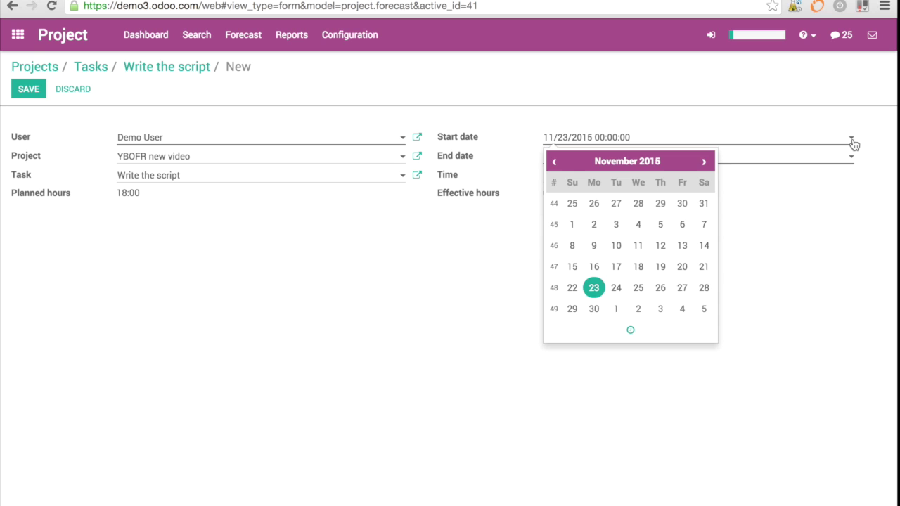
{"action": "left_click", "coordinate": [638, 289]}
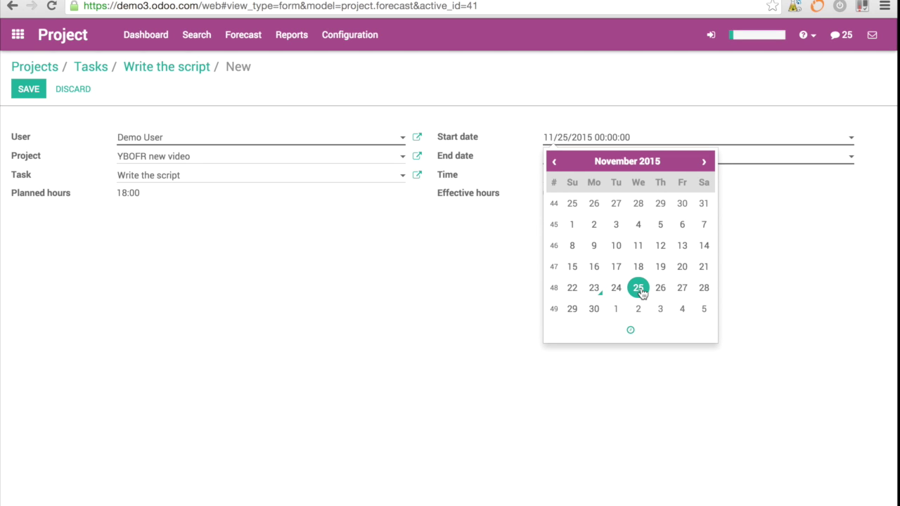
{"action": "left_click", "coordinate": [790, 251]}
{"action": "left_click", "coordinate": [601, 155]}
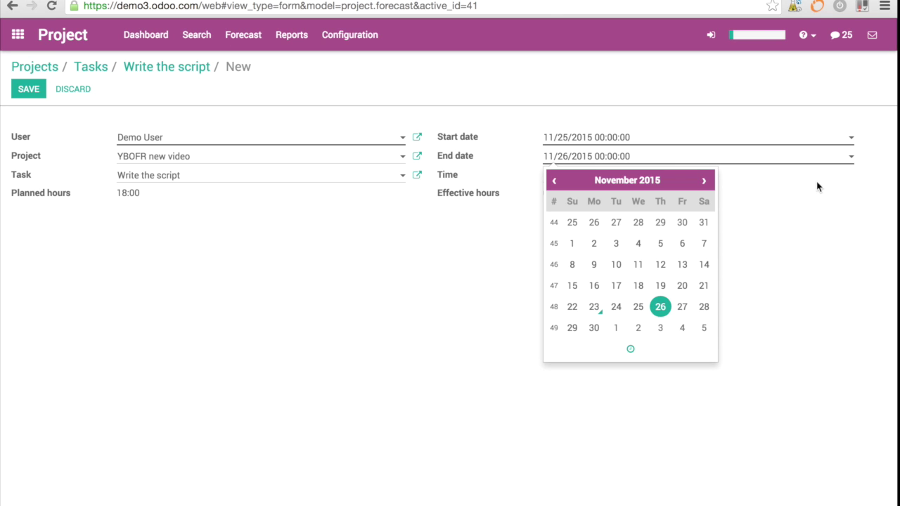
{"action": "left_click", "coordinate": [688, 312]}
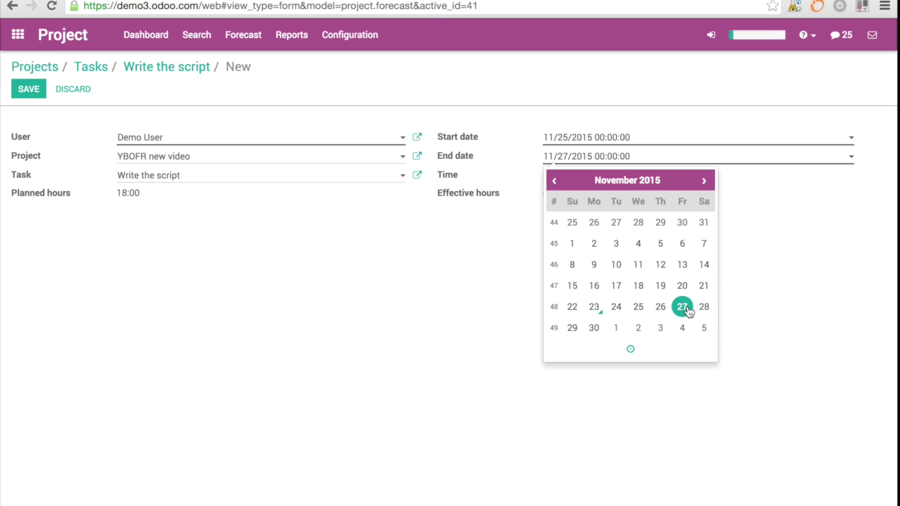
{"action": "left_click", "coordinate": [787, 272]}
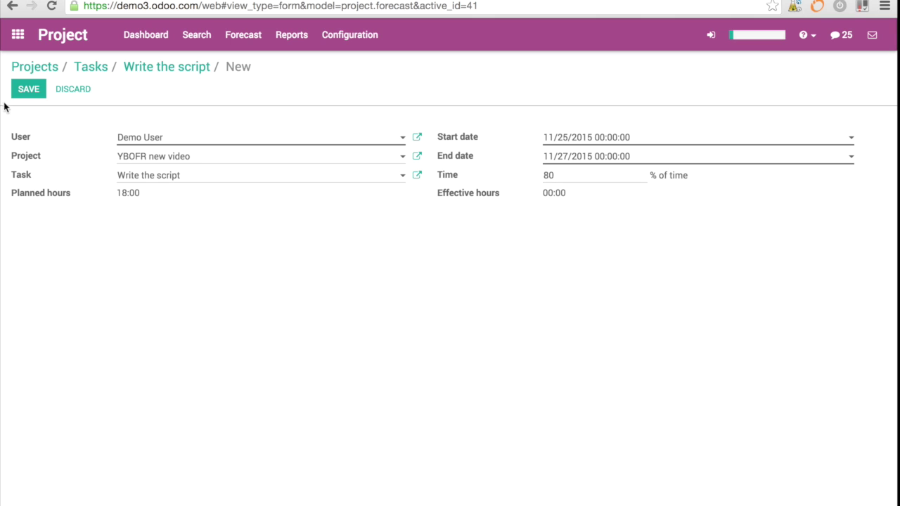
{"action": "left_click", "coordinate": [26, 91]}
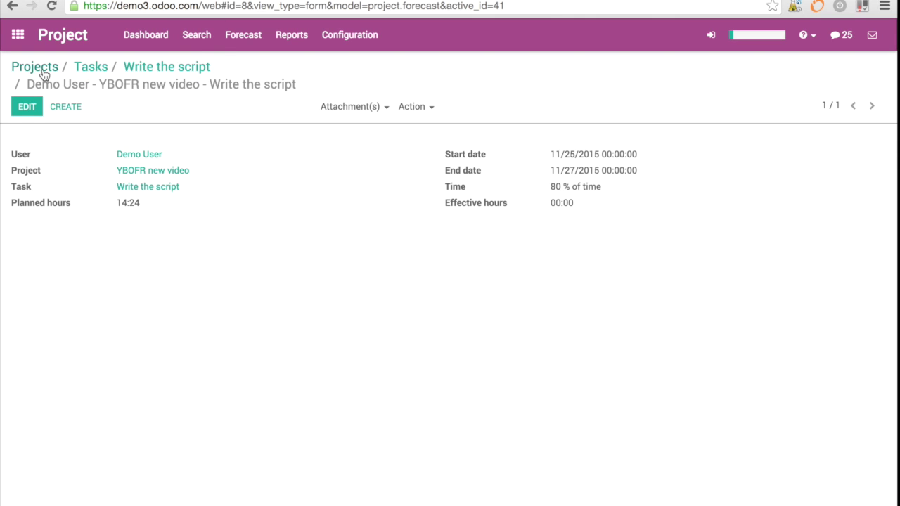
{"action": "left_click", "coordinate": [93, 67]}
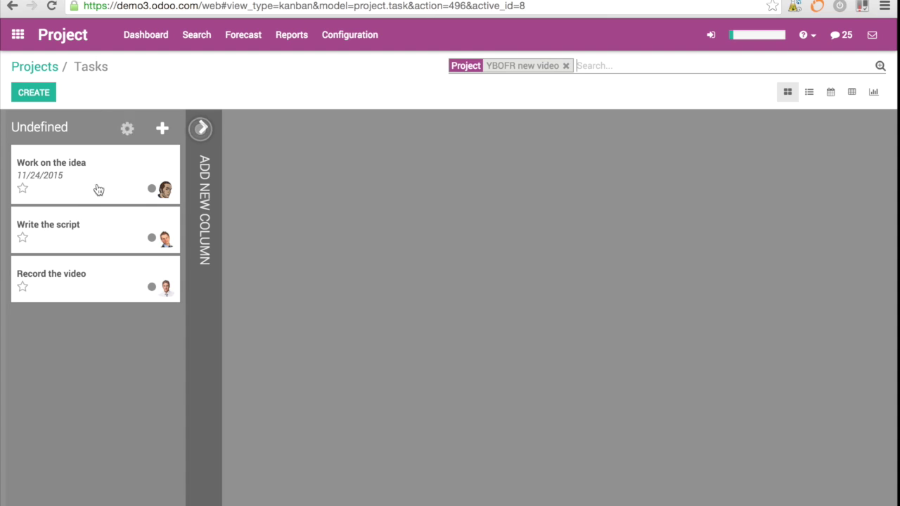
Open the YBOFR new video forecasts, expand both user rows, and switch to the list view.
{"action": "left_click", "coordinate": [111, 282]}
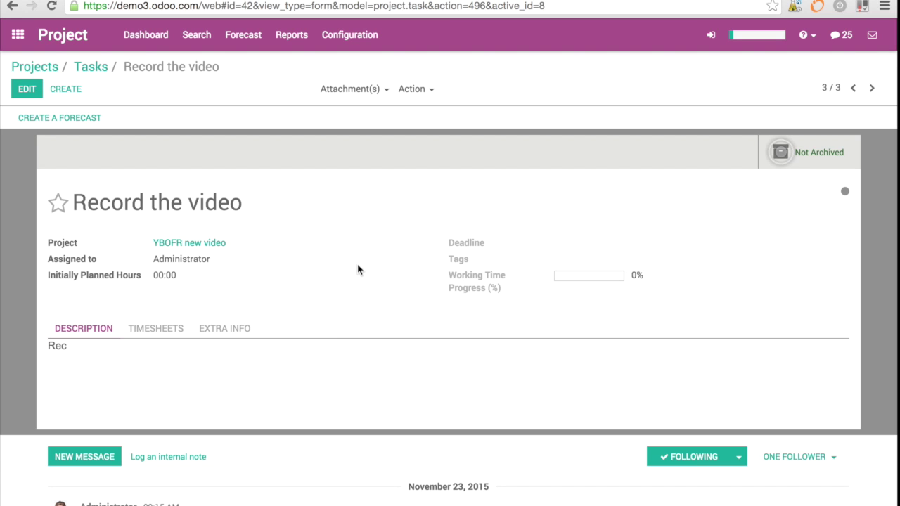
{"action": "left_click", "coordinate": [44, 66]}
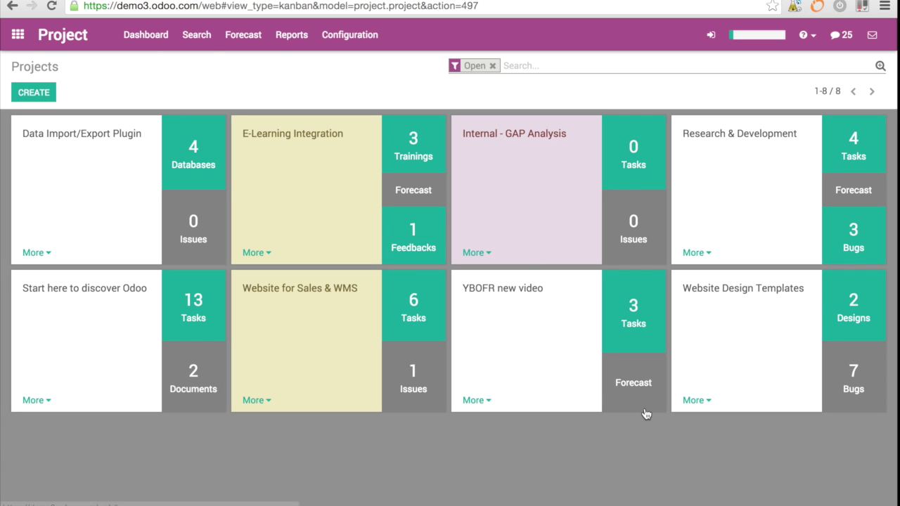
{"action": "left_click", "coordinate": [636, 389]}
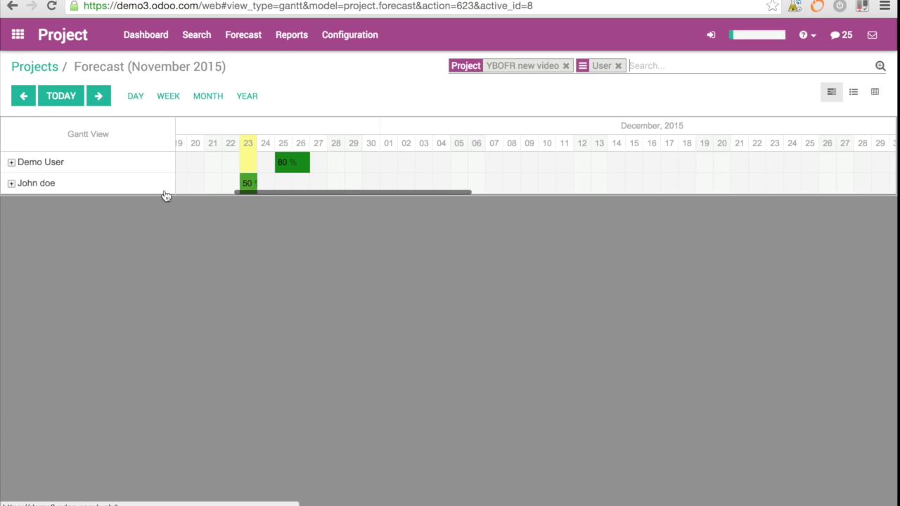
{"action": "left_click", "coordinate": [12, 163]}
{"action": "left_click", "coordinate": [11, 205]}
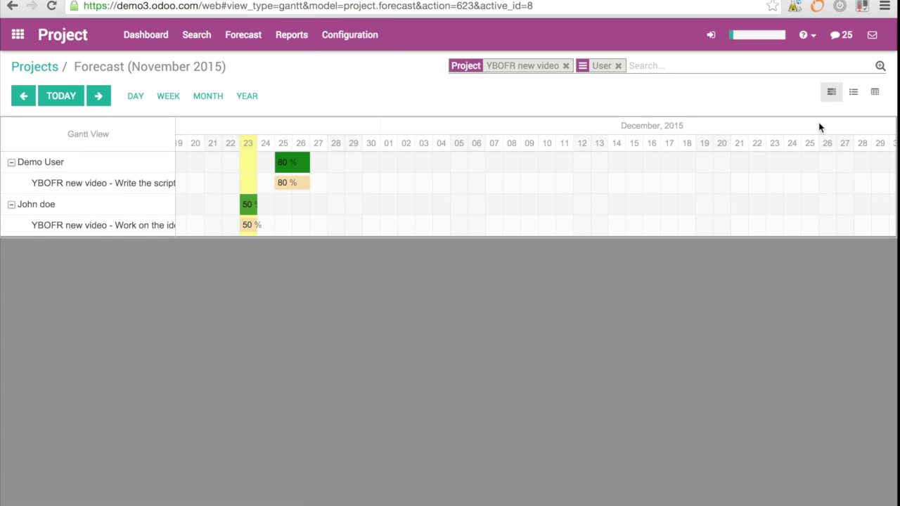
{"action": "left_click", "coordinate": [853, 92]}
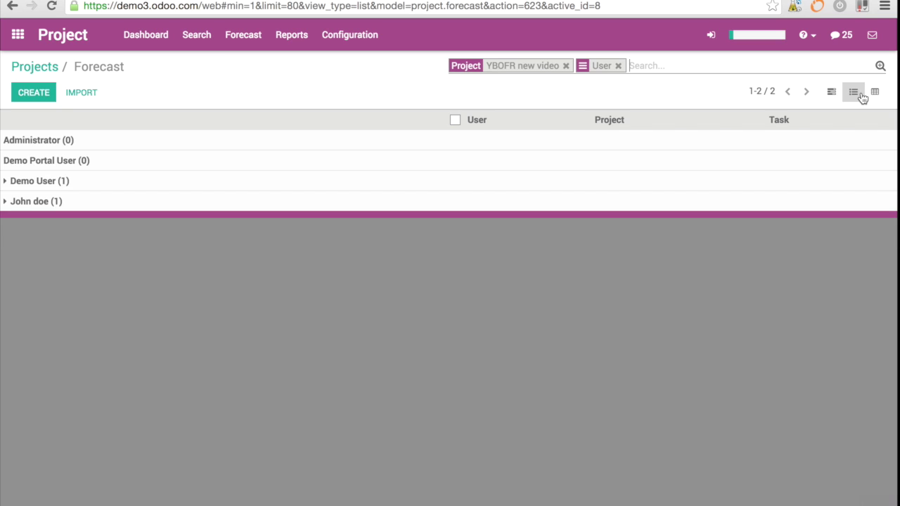
Create a 100% forecast on Record the video for Administrator, 11/23 to 11/24.
{"action": "double_click", "coordinate": [55, 141]}
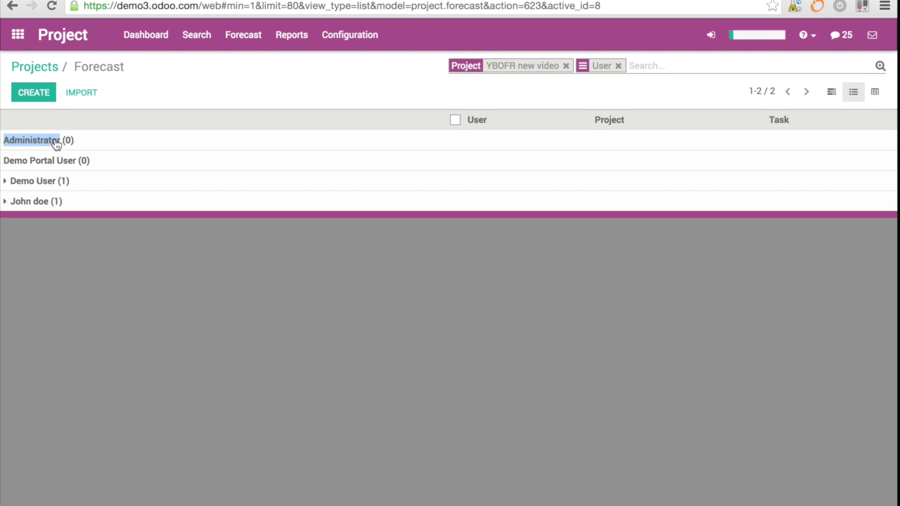
{"action": "left_click", "coordinate": [36, 96]}
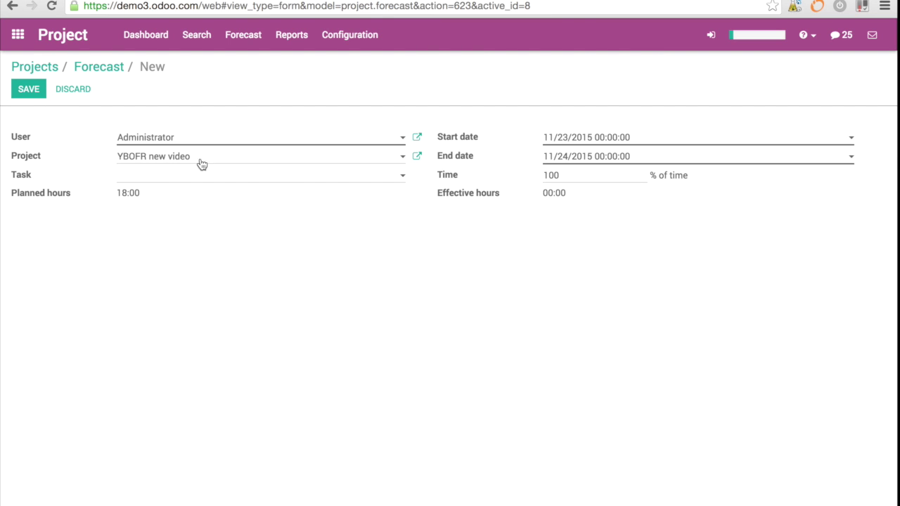
{"action": "left_click", "coordinate": [405, 181]}
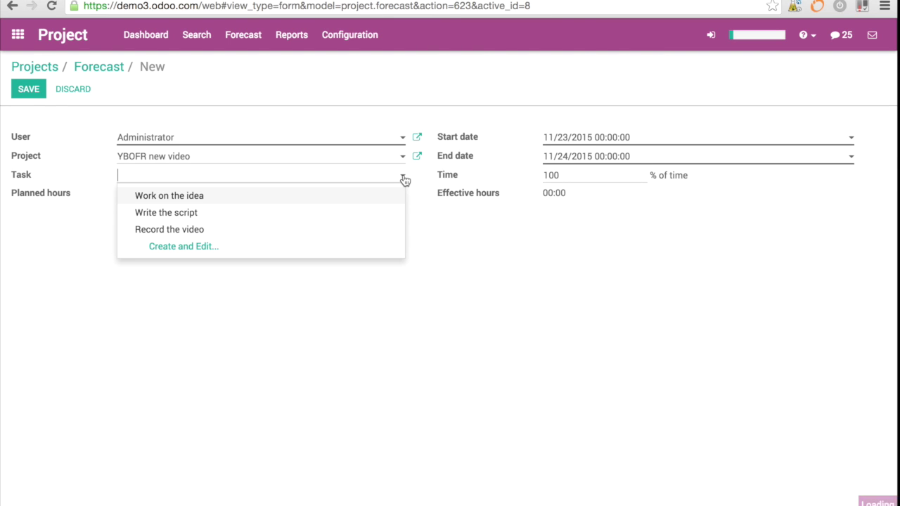
{"action": "left_click", "coordinate": [192, 231]}
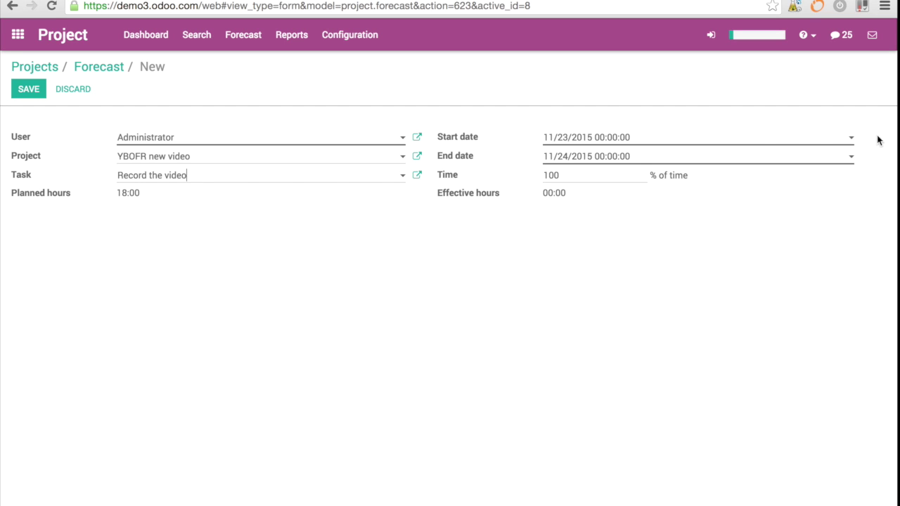
{"action": "left_click", "coordinate": [853, 142]}
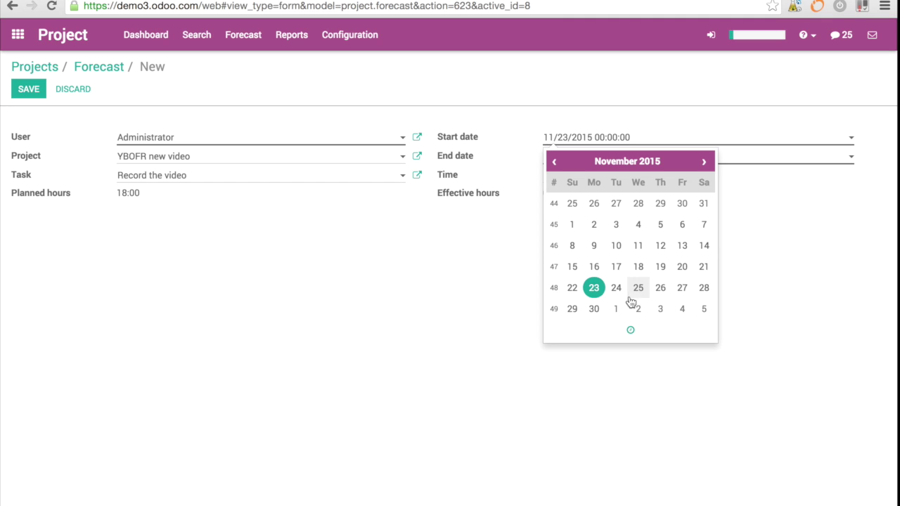
{"action": "left_click", "coordinate": [851, 301]}
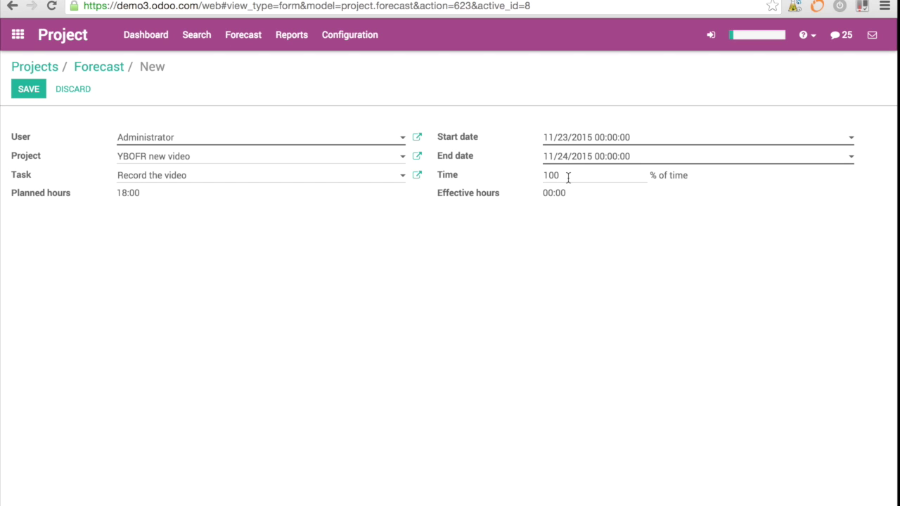
{"action": "left_click", "coordinate": [28, 89]}
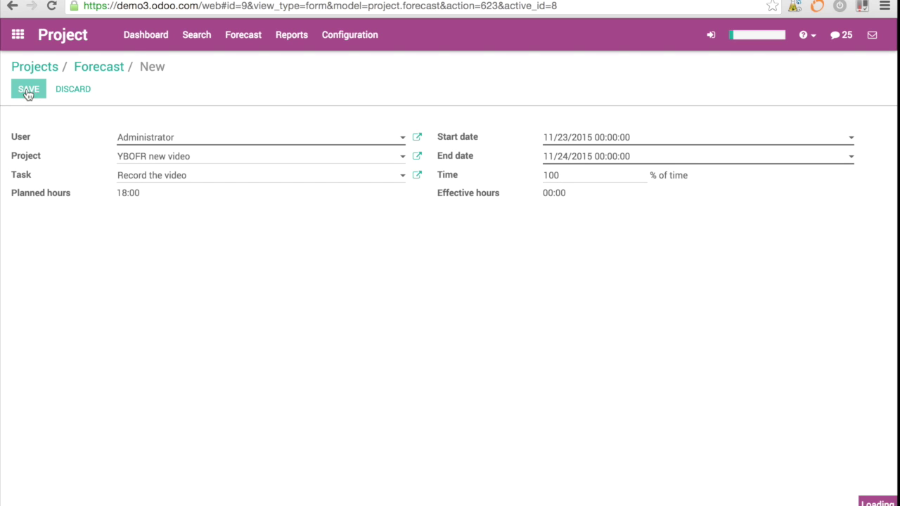
{"action": "left_click", "coordinate": [93, 71]}
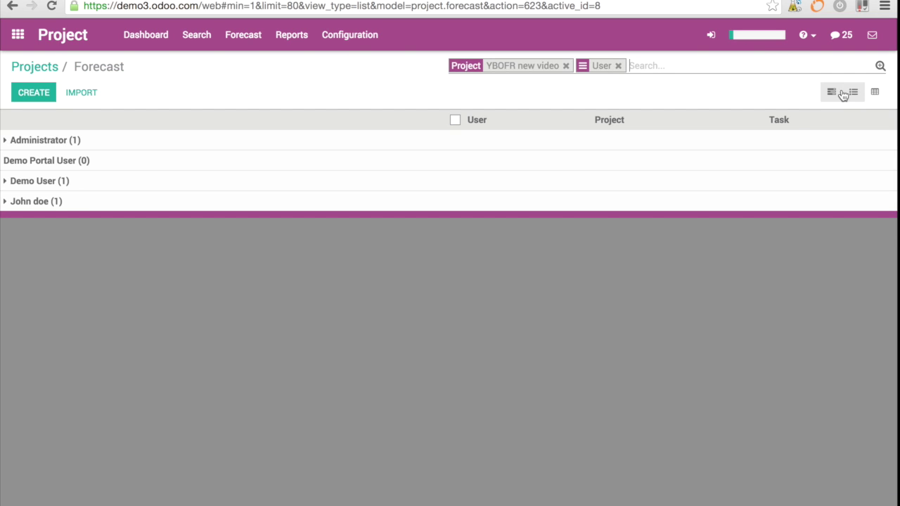
In the Gantt chart, move Administrator's Record the video bar to 11/27 and extend it through the 29th.
{"action": "left_click", "coordinate": [836, 94]}
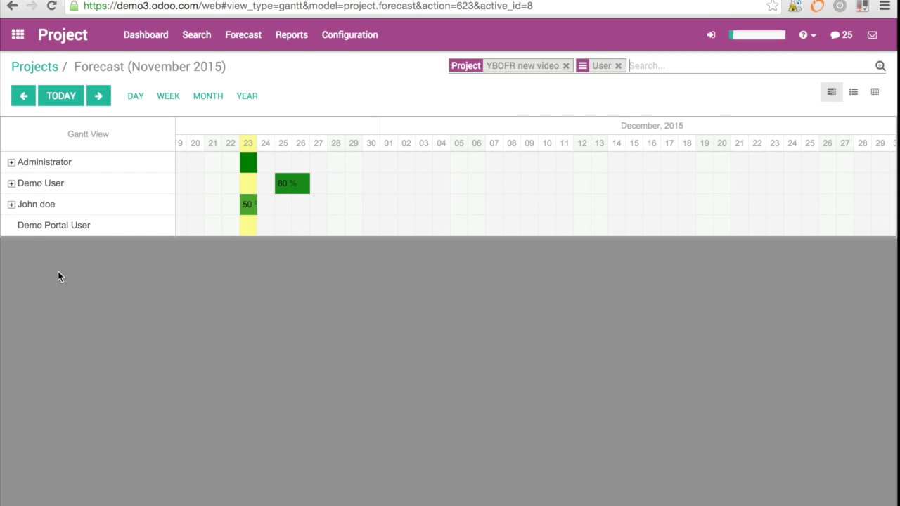
{"action": "left_click", "coordinate": [11, 162]}
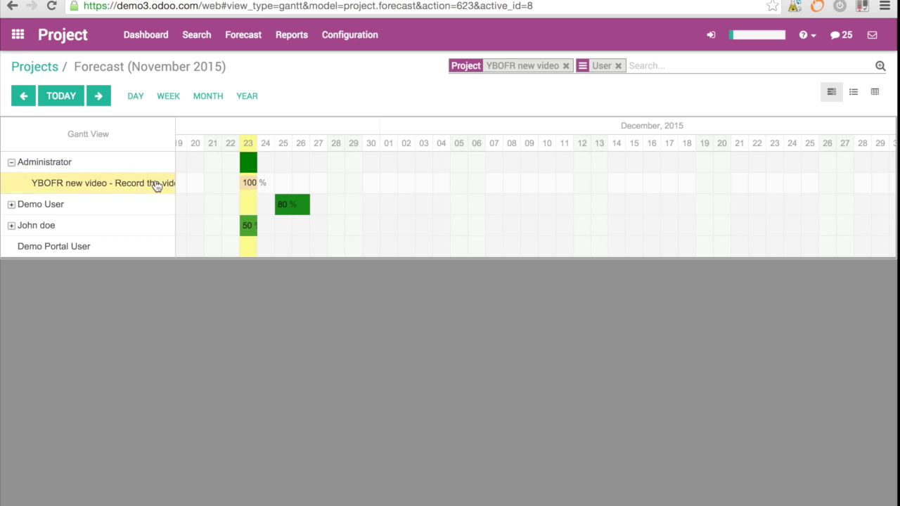
{"action": "left_click_drag", "start_coordinate": [250, 185], "coordinate": [317, 191]}
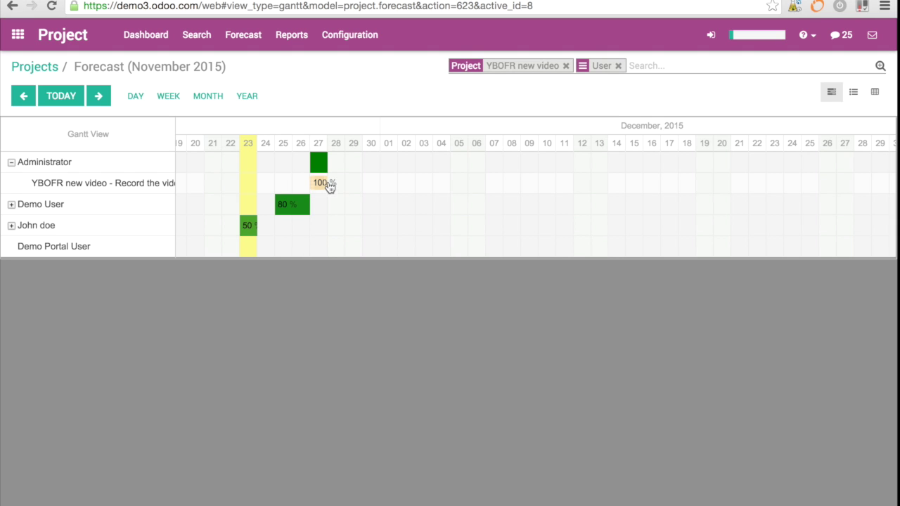
{"action": "left_click_drag", "start_coordinate": [322, 183], "coordinate": [359, 199]}
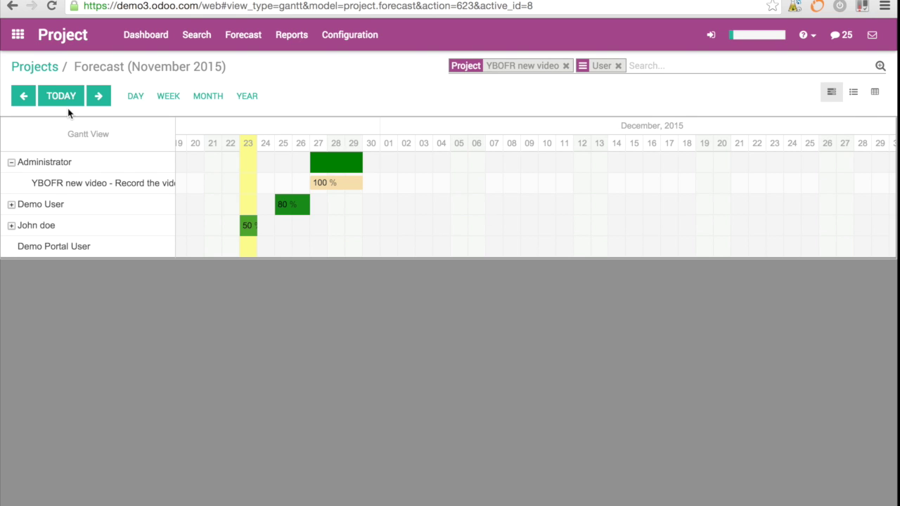
{"action": "left_click", "coordinate": [48, 68]}
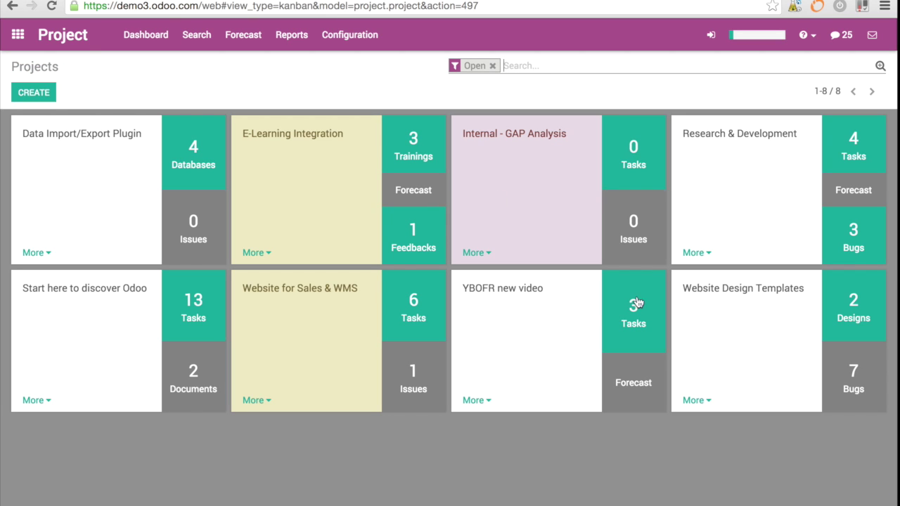
Add task 'Search the appropriate music' to YBOFR new video, assigned to John doe with 05:00 hours, and save.
{"action": "left_click", "coordinate": [654, 302]}
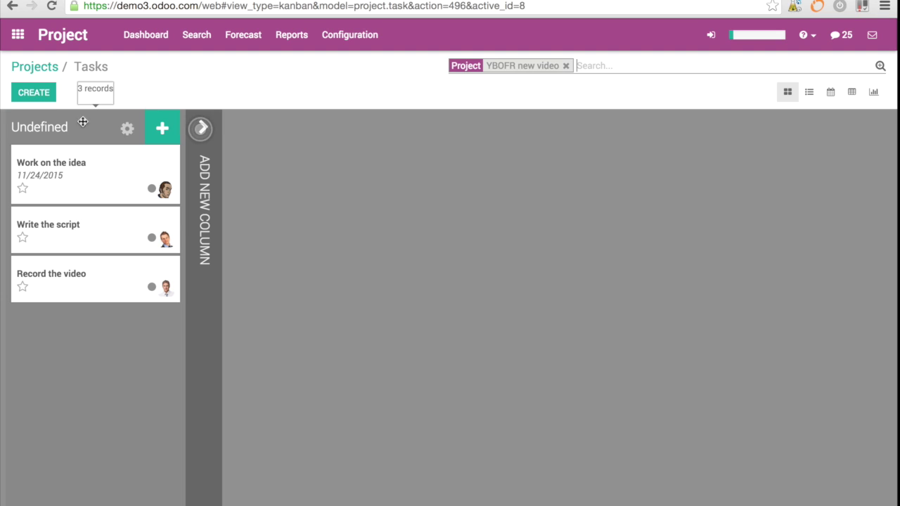
{"action": "left_click", "coordinate": [28, 93]}
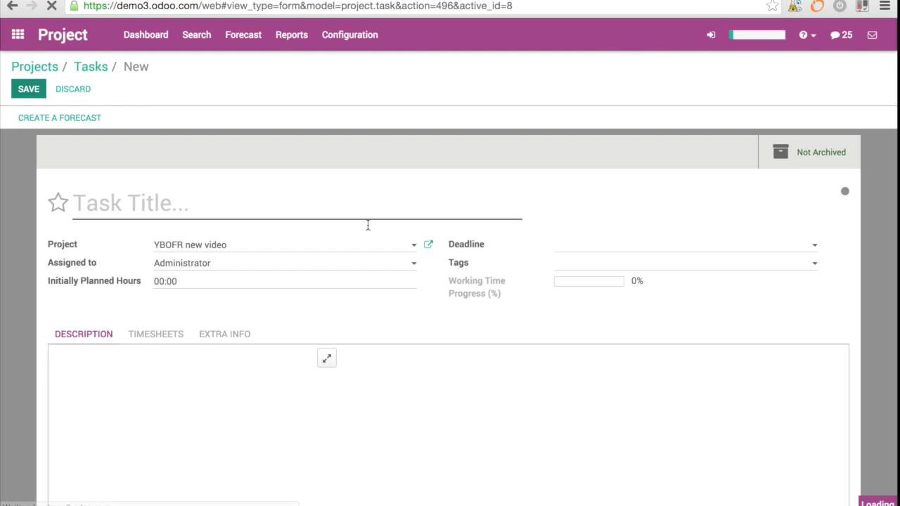
{"action": "left_click", "coordinate": [182, 203]}
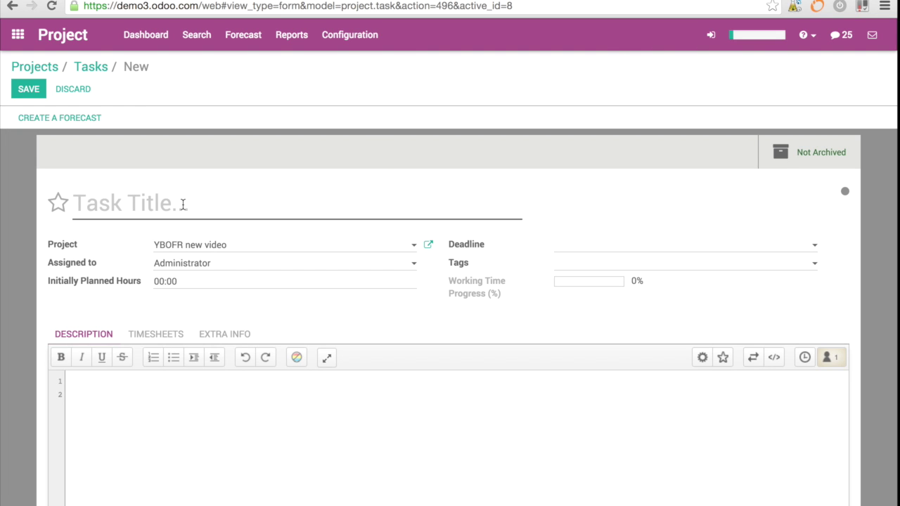
{"action": "type", "text": "Searc"}
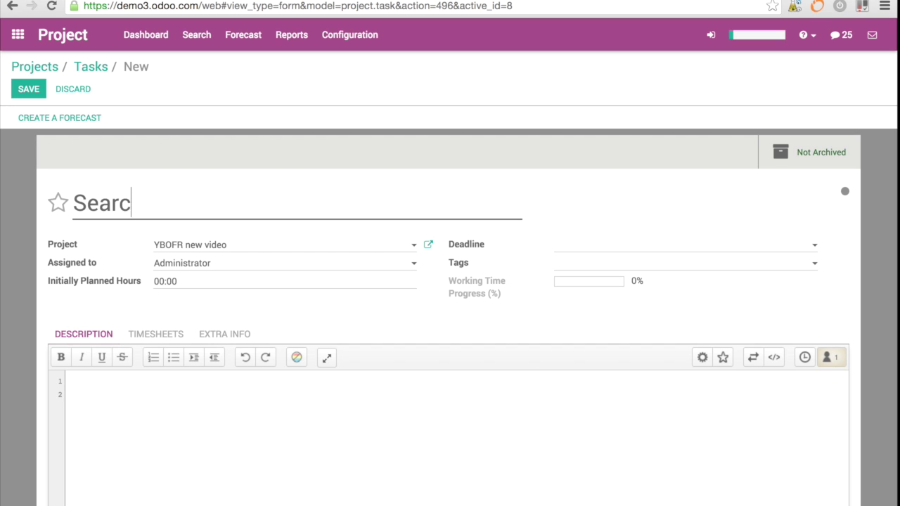
{"action": "type", "text": "h the appro"}
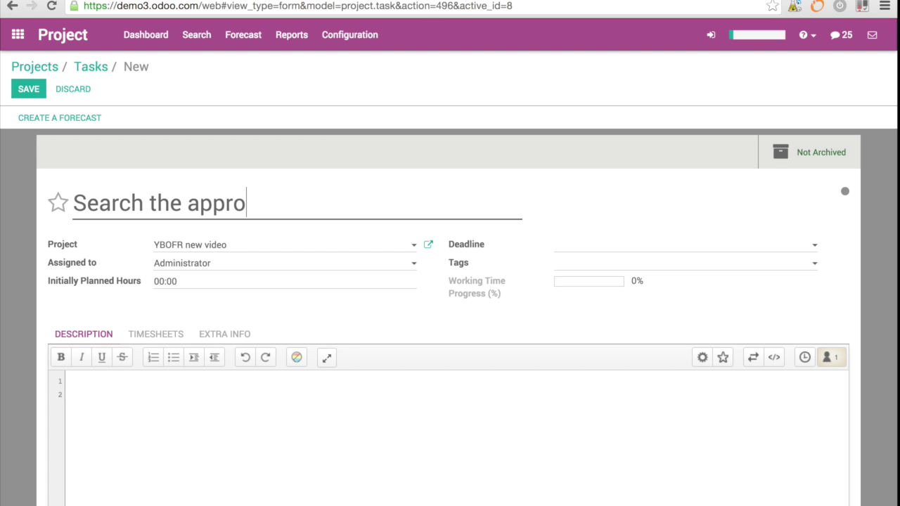
{"action": "type", "text": "priate "}
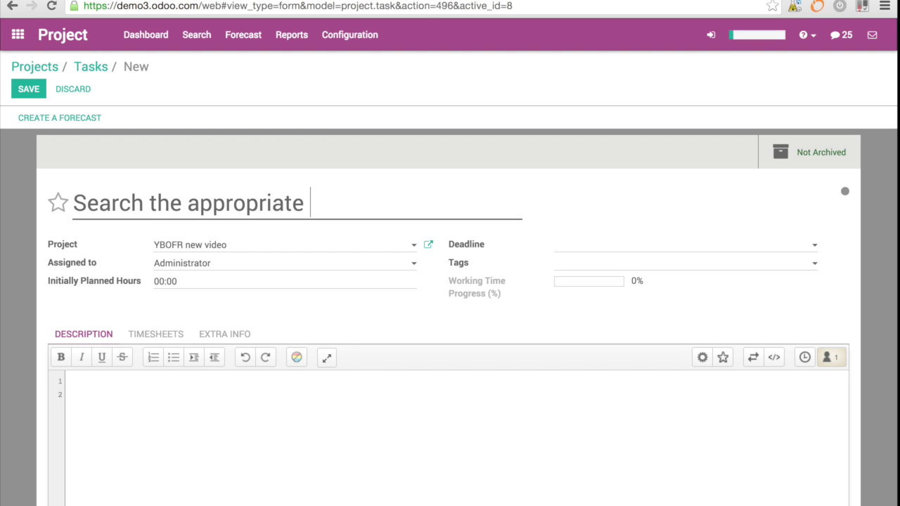
{"action": "type", "text": "music"}
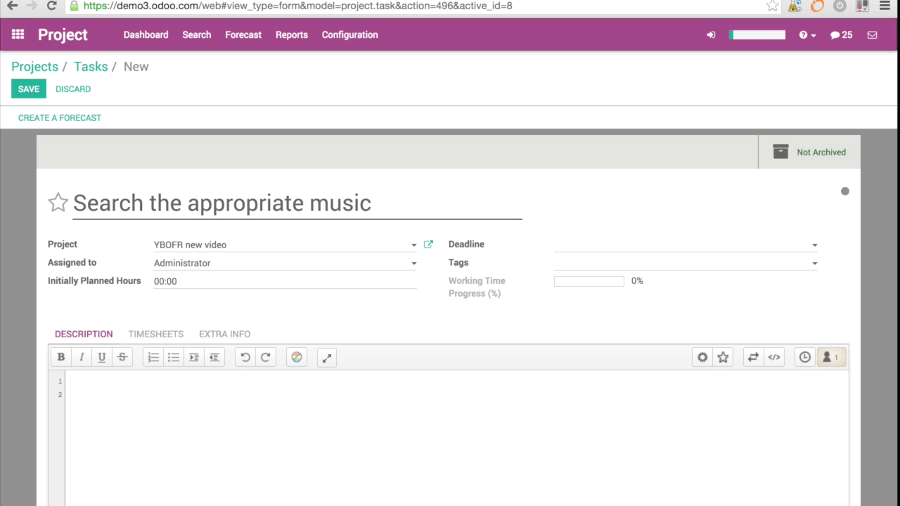
{"action": "left_click", "coordinate": [413, 266]}
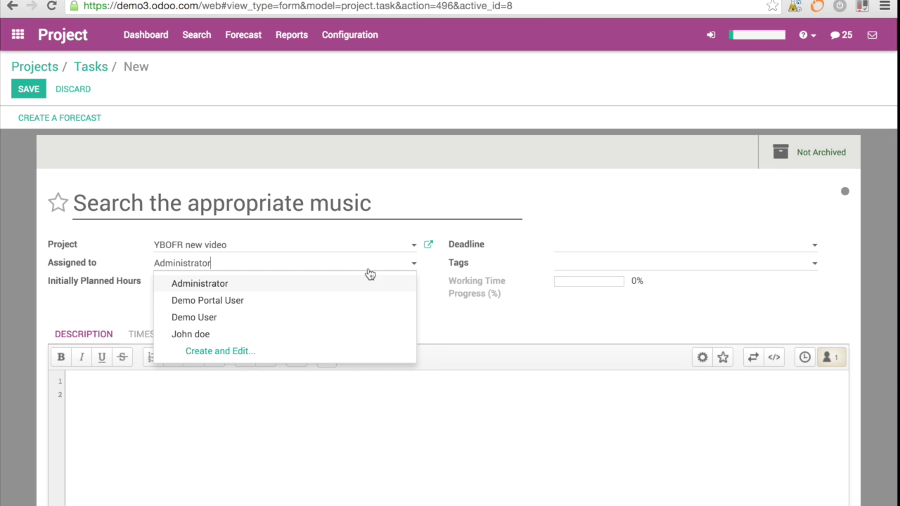
{"action": "left_click", "coordinate": [204, 334]}
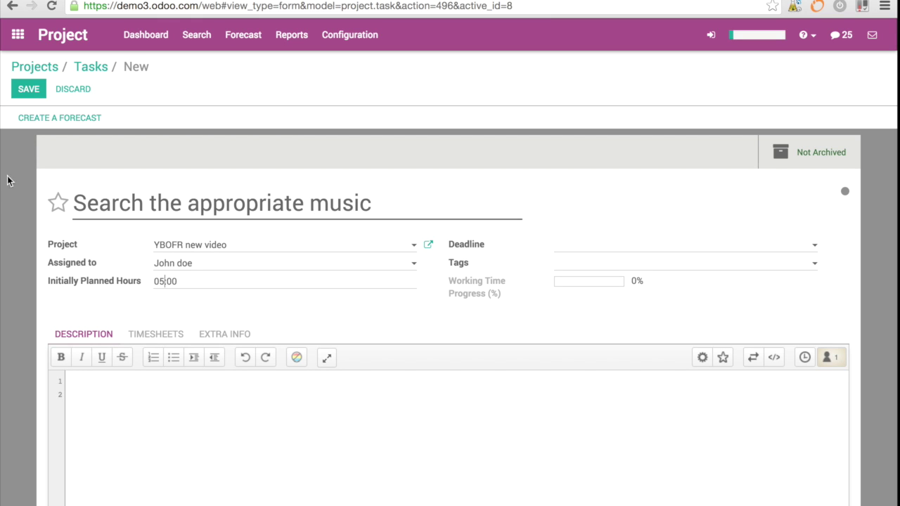
{"action": "left_click", "coordinate": [30, 93]}
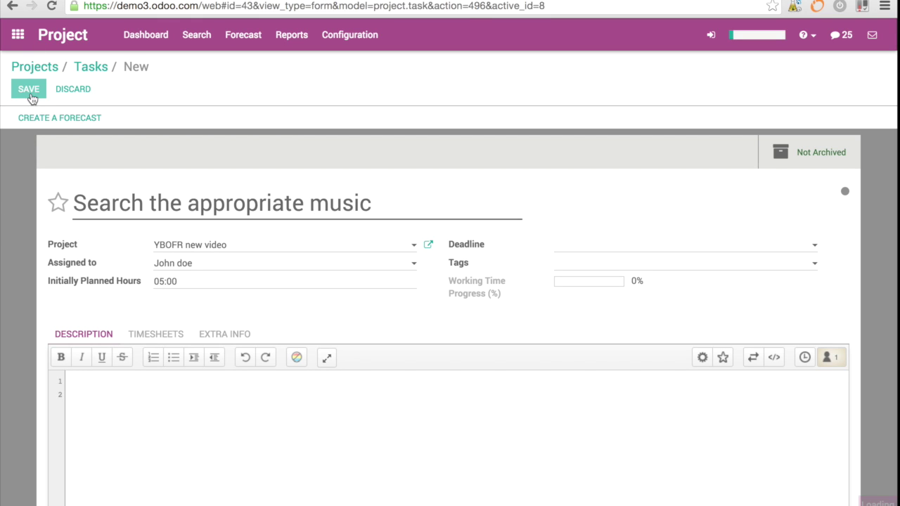
{"action": "left_click", "coordinate": [35, 67]}
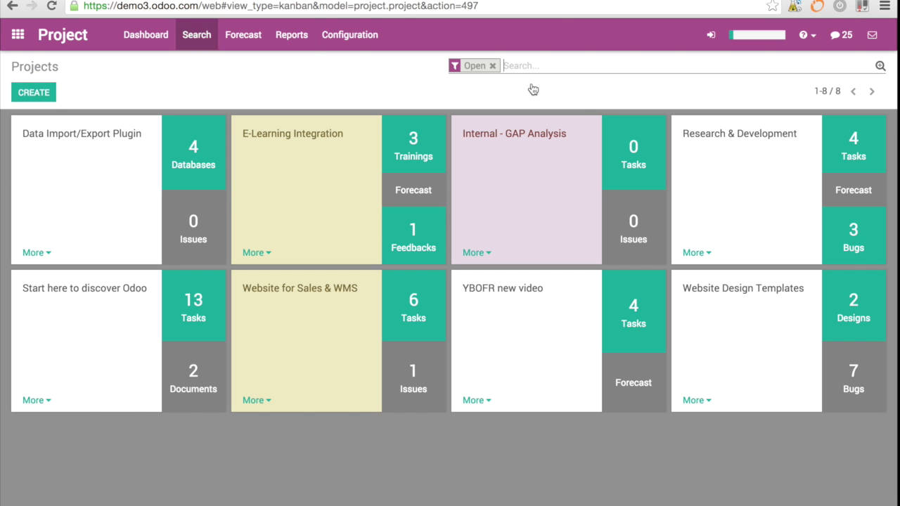
Open the YBOFR new video forecast and review John doe's entries in list view.
{"action": "left_click", "coordinate": [634, 402]}
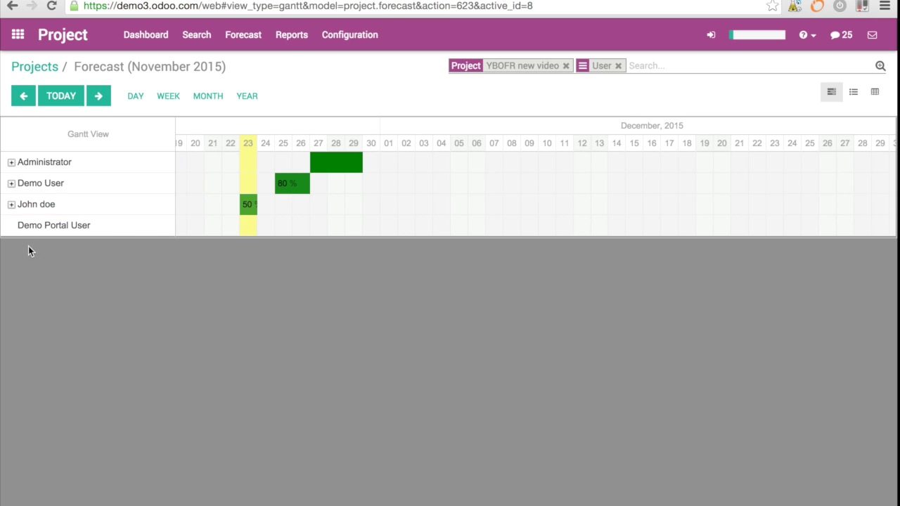
{"action": "left_click", "coordinate": [12, 205]}
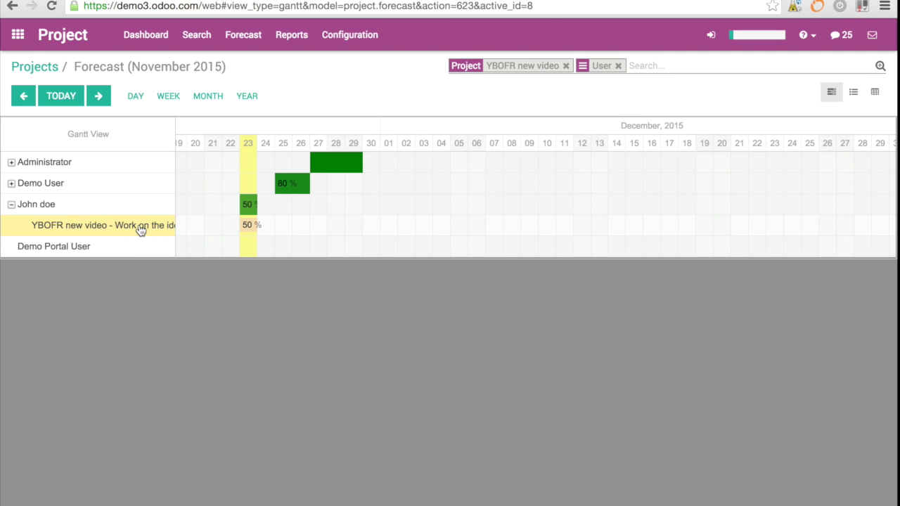
{"action": "left_click", "coordinate": [100, 209]}
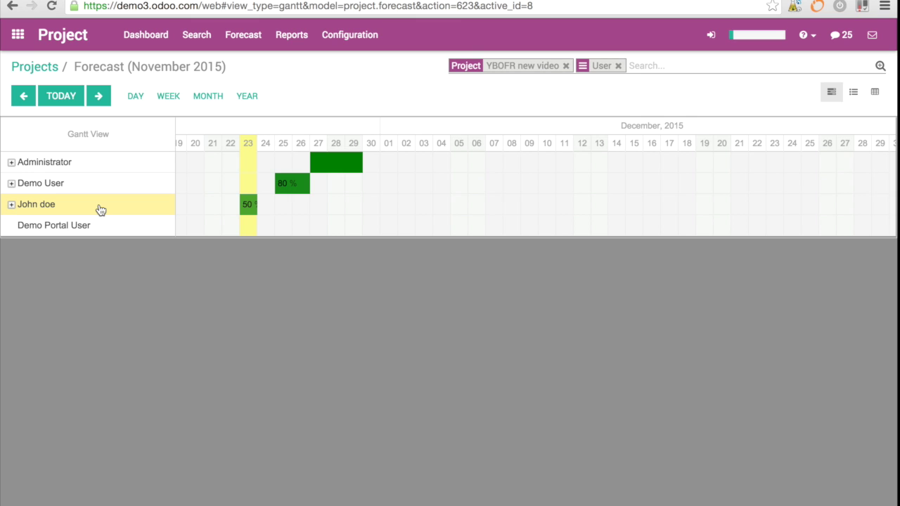
{"action": "left_click", "coordinate": [854, 94]}
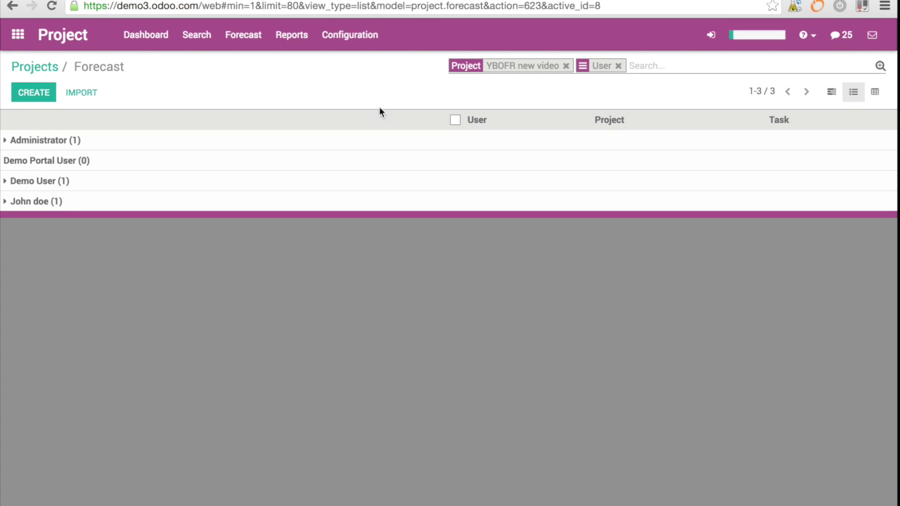
{"action": "left_click", "coordinate": [45, 204]}
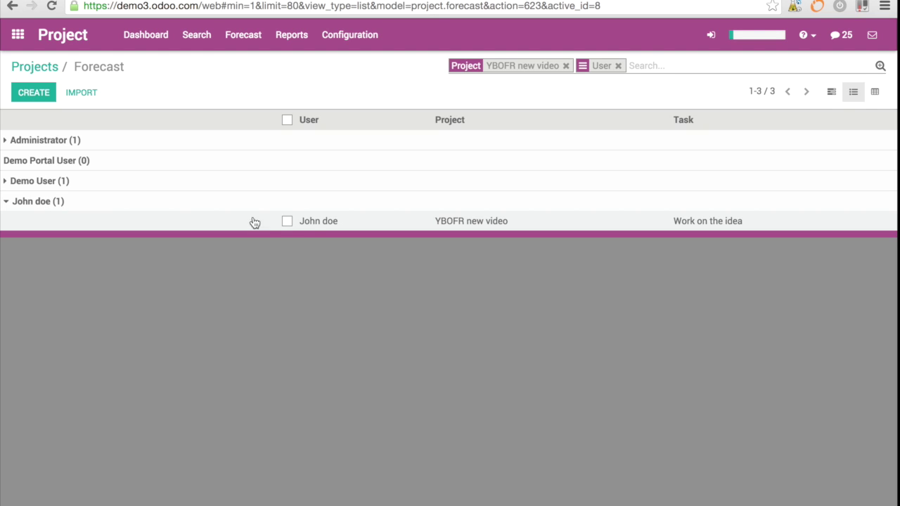
{"action": "left_click", "coordinate": [286, 222]}
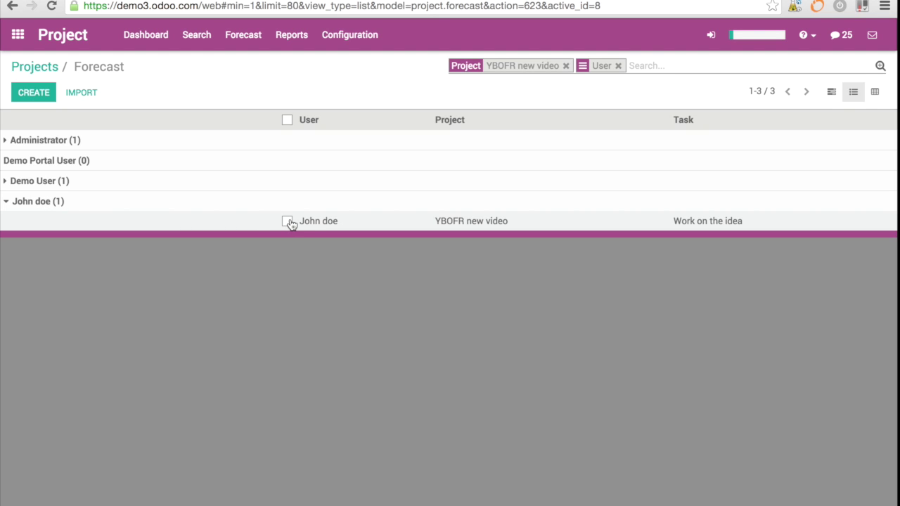
Create and save a forecast for 'Search the appropriate music', then show it on the Gantt timeline.
{"action": "left_click", "coordinate": [34, 93]}
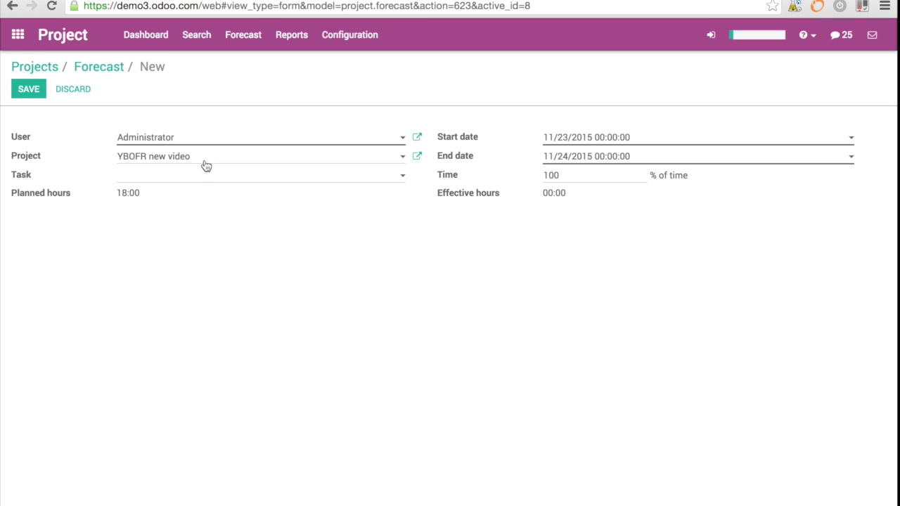
{"action": "left_click", "coordinate": [402, 176]}
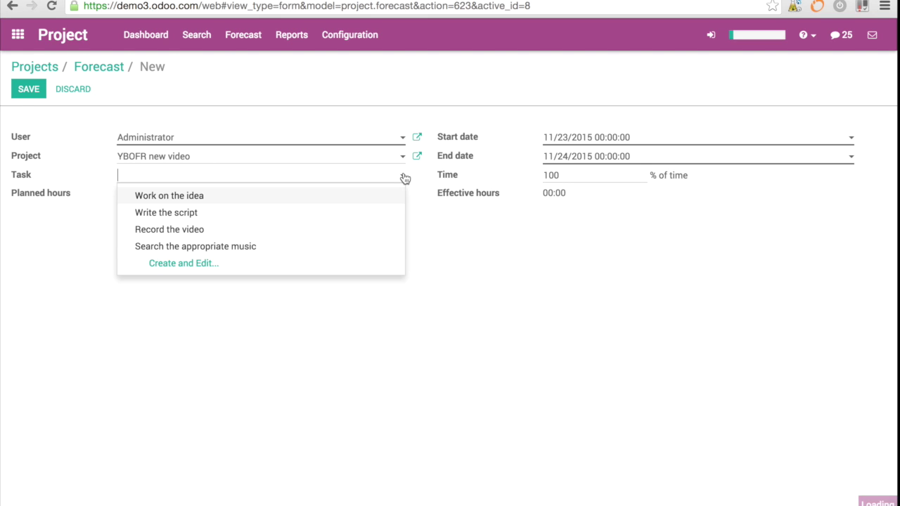
{"action": "left_click", "coordinate": [252, 246]}
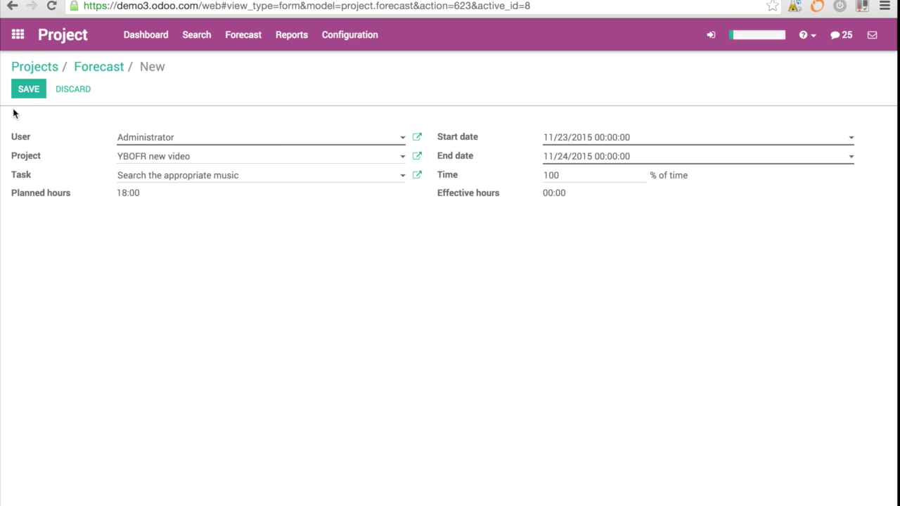
{"action": "left_click", "coordinate": [29, 90]}
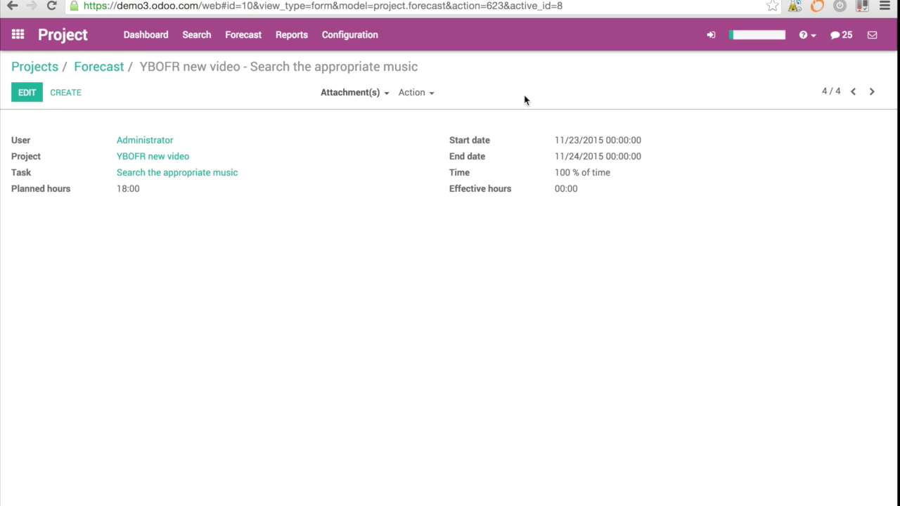
{"action": "left_click", "coordinate": [103, 69]}
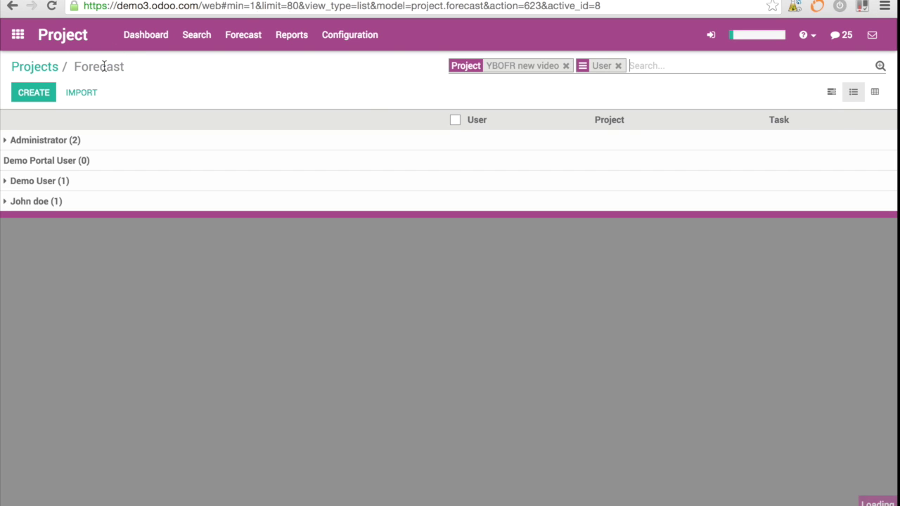
{"action": "left_click", "coordinate": [831, 94]}
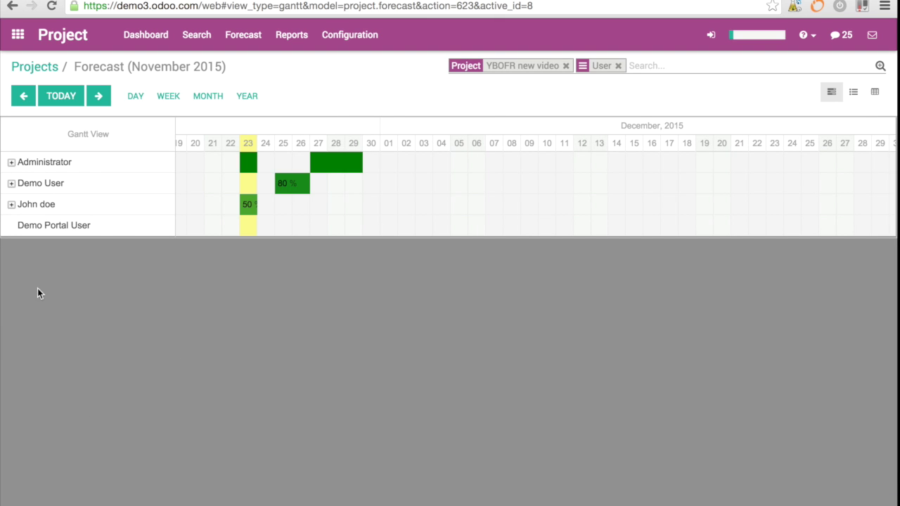
{"action": "left_click", "coordinate": [11, 204]}
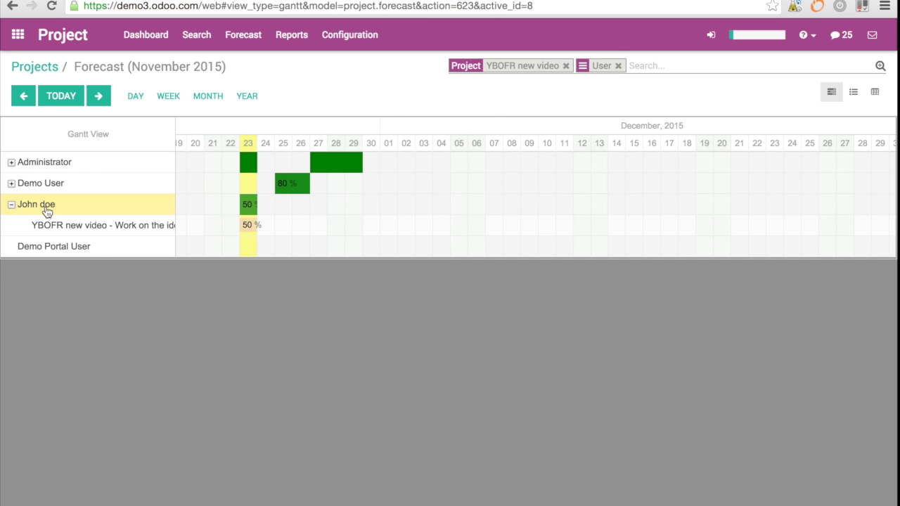
{"action": "left_click", "coordinate": [12, 183]}
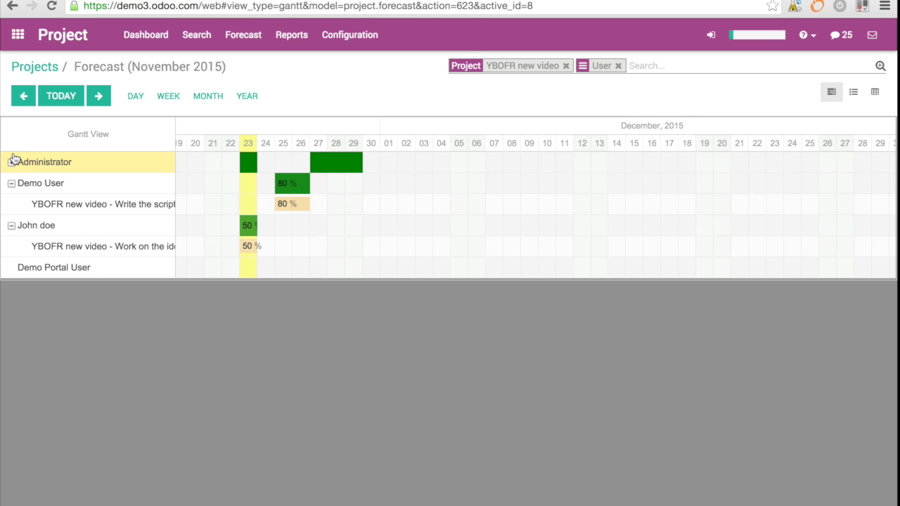
{"action": "left_click", "coordinate": [12, 163]}
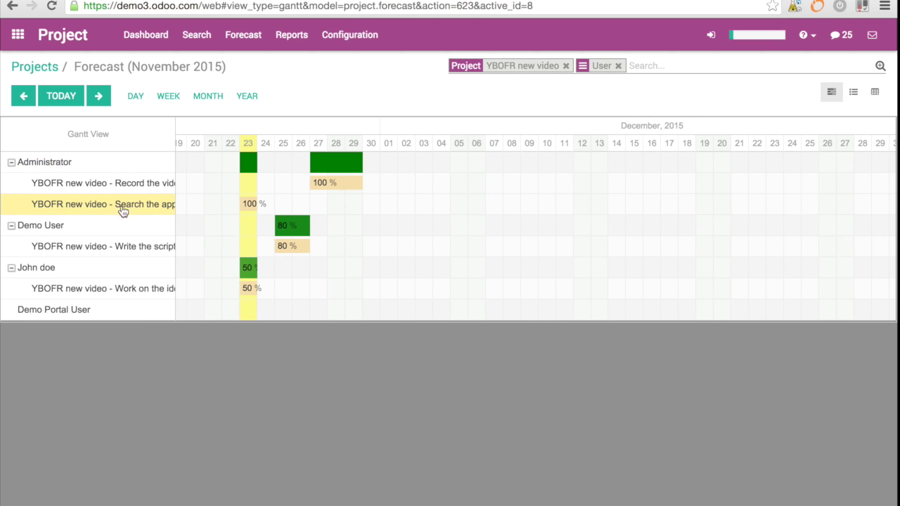
{"action": "left_click", "coordinate": [48, 207]}
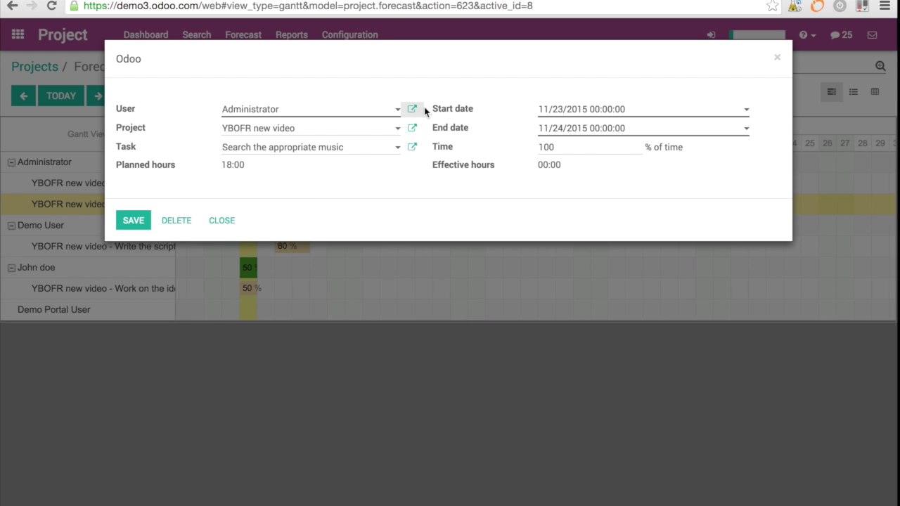
{"action": "left_click", "coordinate": [394, 109]}
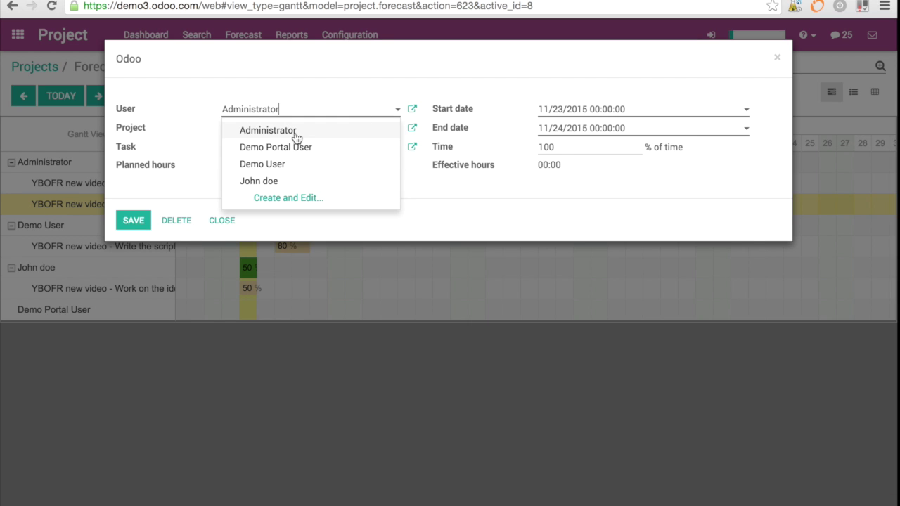
{"action": "left_click", "coordinate": [269, 181]}
{"action": "left_click", "coordinate": [148, 223]}
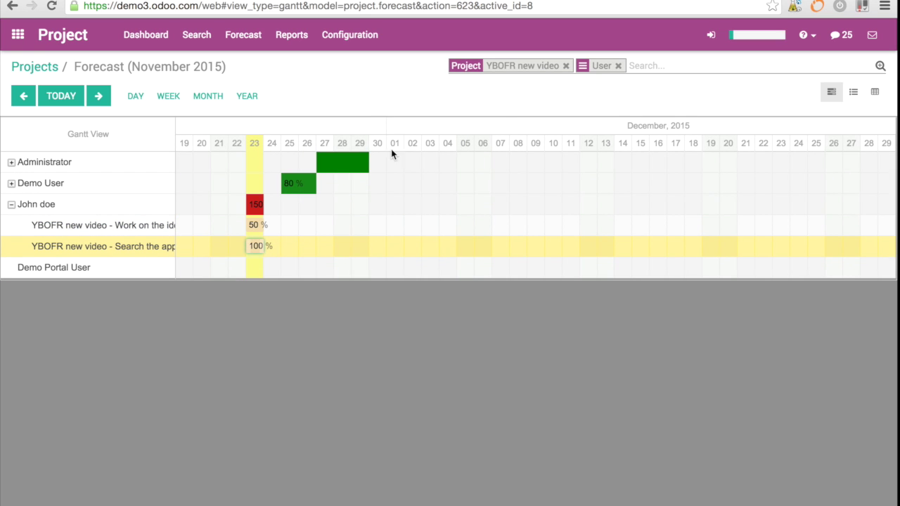
{"action": "left_click", "coordinate": [883, 67]}
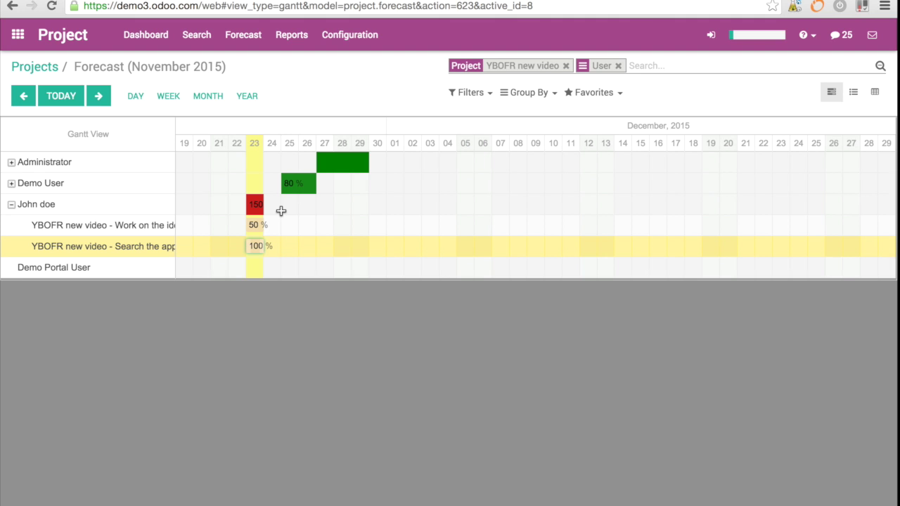
Change the 'Search the appropriate music' forecast bar from 100% to 80% time.
{"action": "left_click", "coordinate": [255, 246]}
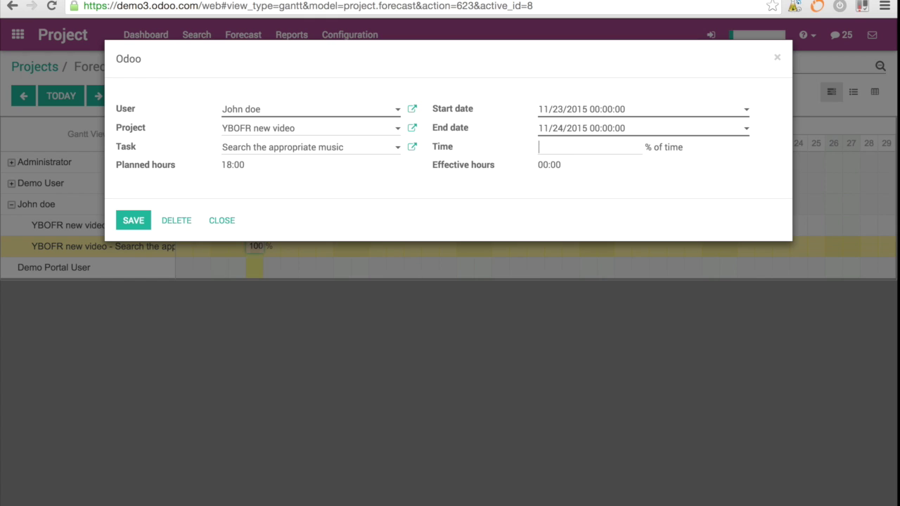
{"action": "type", "text": "80"}
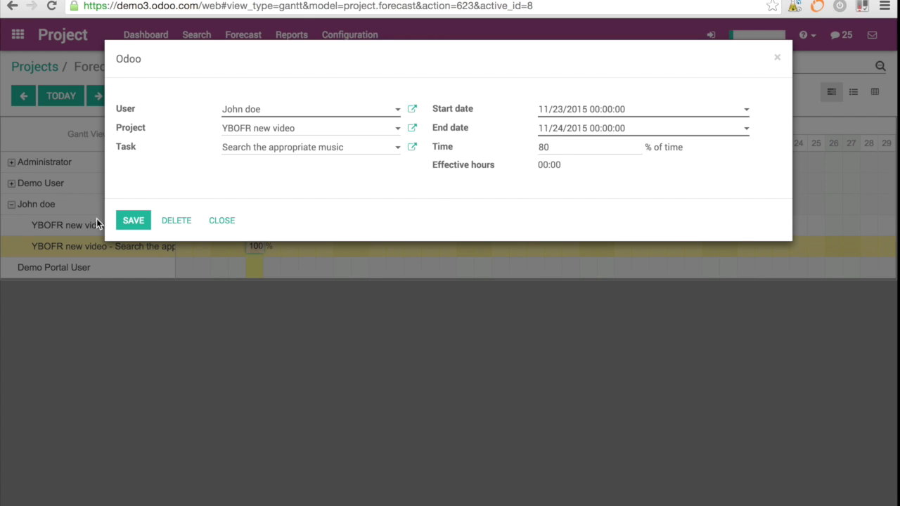
{"action": "left_click", "coordinate": [133, 220]}
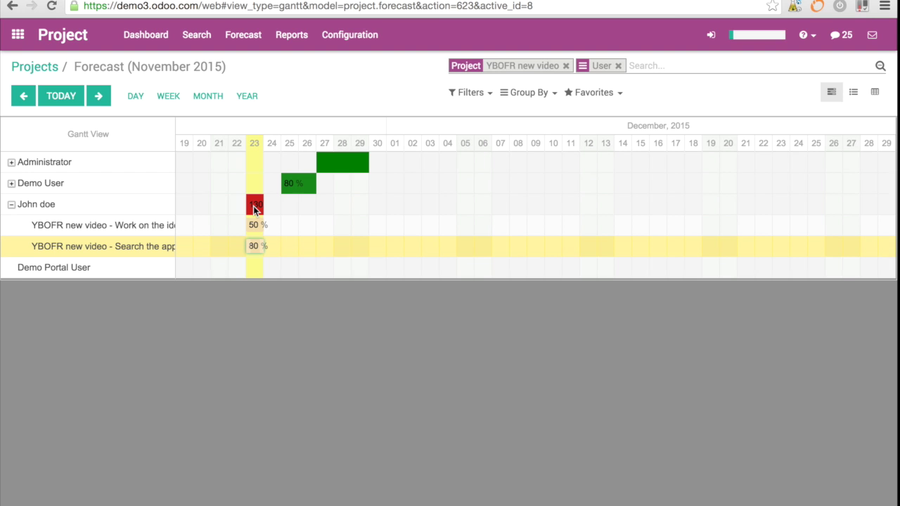
Open 'Work on the idea' in YBOFR new video for editing and check its Timesheets and Extra Info tabs.
{"action": "left_click", "coordinate": [40, 65]}
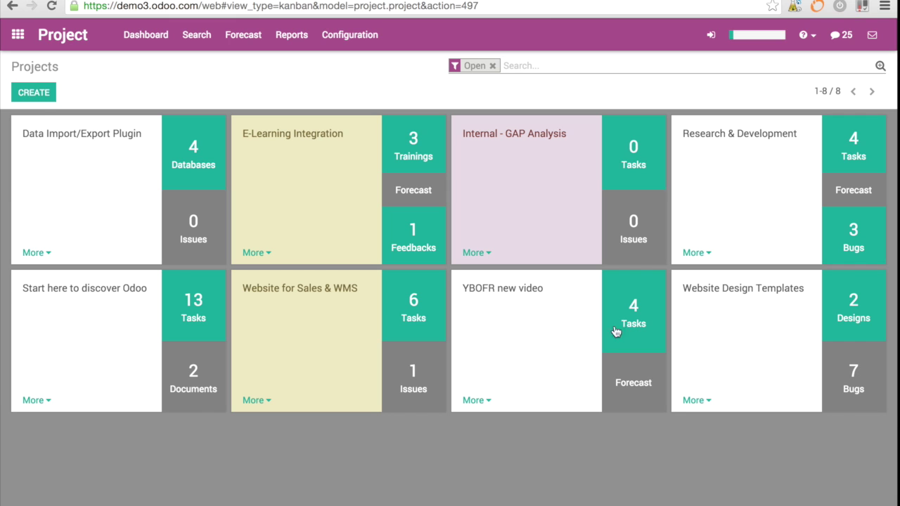
{"action": "left_click", "coordinate": [648, 310]}
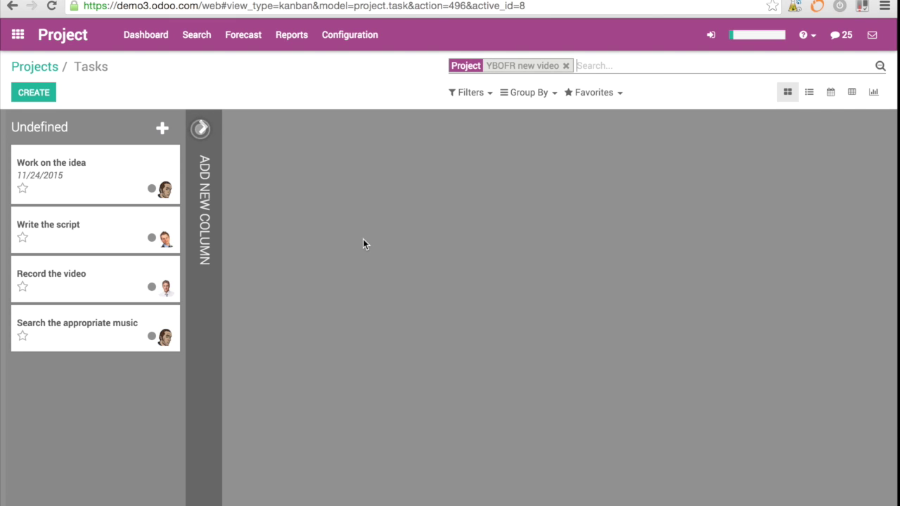
{"action": "left_click", "coordinate": [84, 168]}
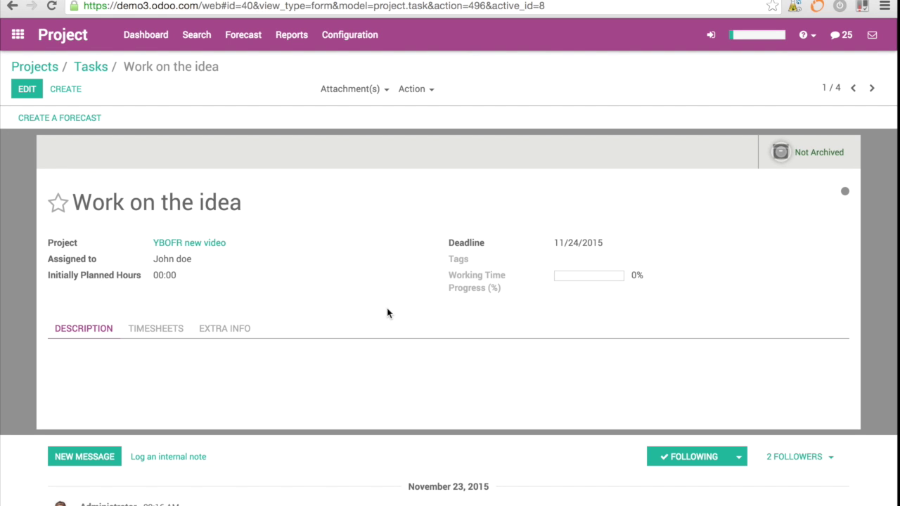
{"action": "left_click", "coordinate": [26, 90]}
{"action": "scroll", "coordinate": [162, 347], "scroll_direction": "down", "scroll_amount": 2}
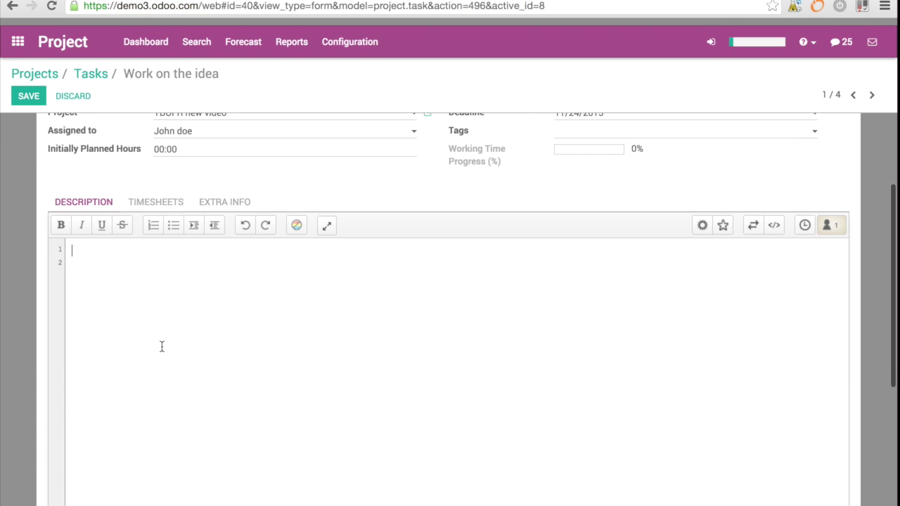
{"action": "scroll", "coordinate": [162, 347], "scroll_direction": "down", "scroll_amount": 2}
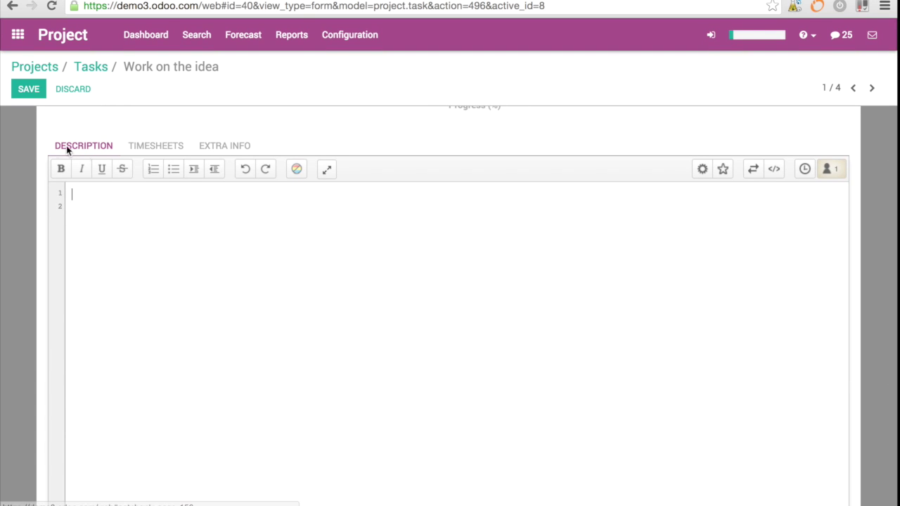
{"action": "left_click", "coordinate": [170, 146]}
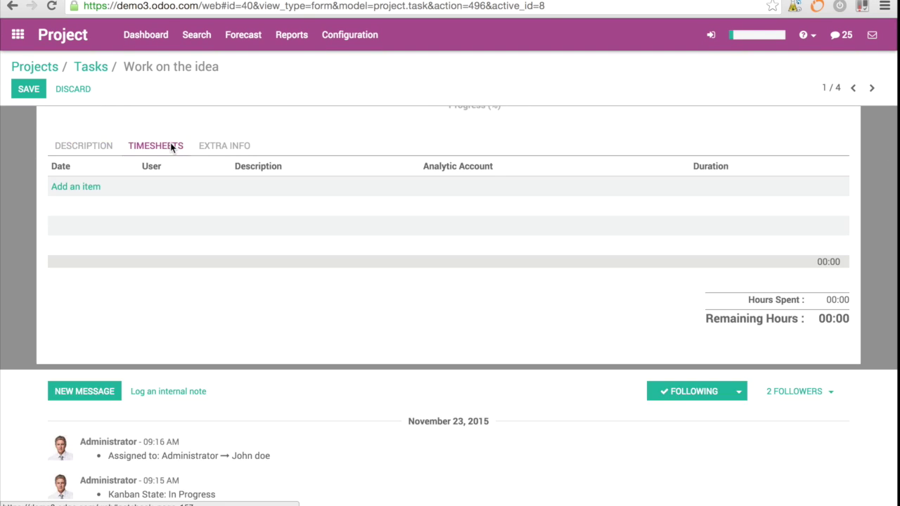
{"action": "left_click", "coordinate": [244, 146]}
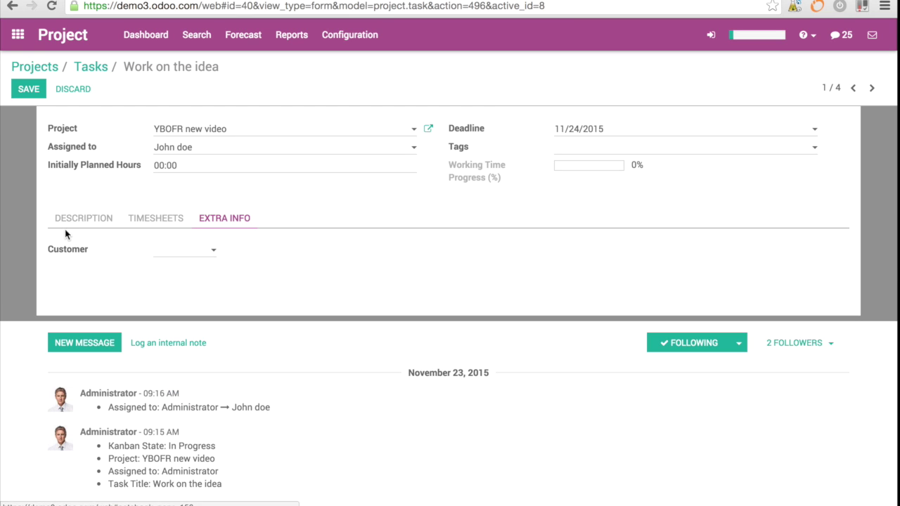
Show the description pad's connected users and pad settings, with authorship colours switched off.
{"action": "left_click", "coordinate": [93, 217]}
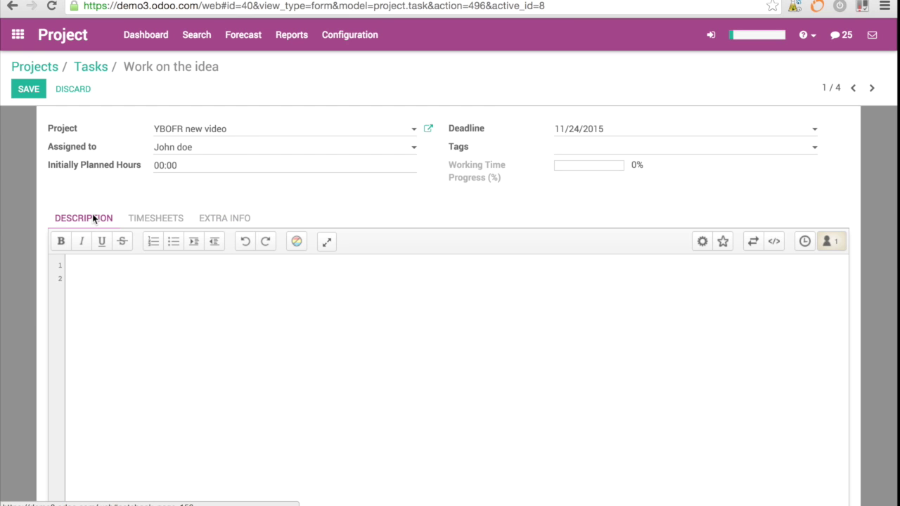
{"action": "left_click", "coordinate": [833, 244]}
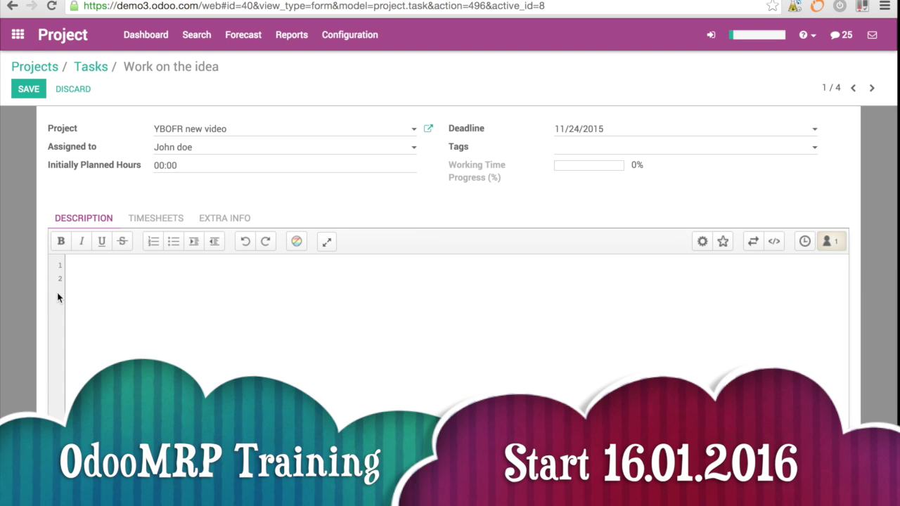
{"action": "left_click", "coordinate": [703, 245]}
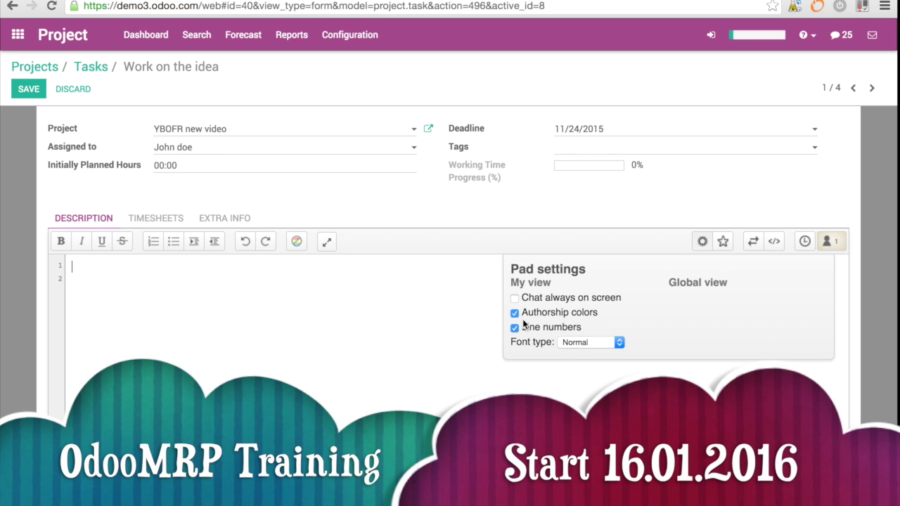
{"action": "left_click", "coordinate": [534, 378]}
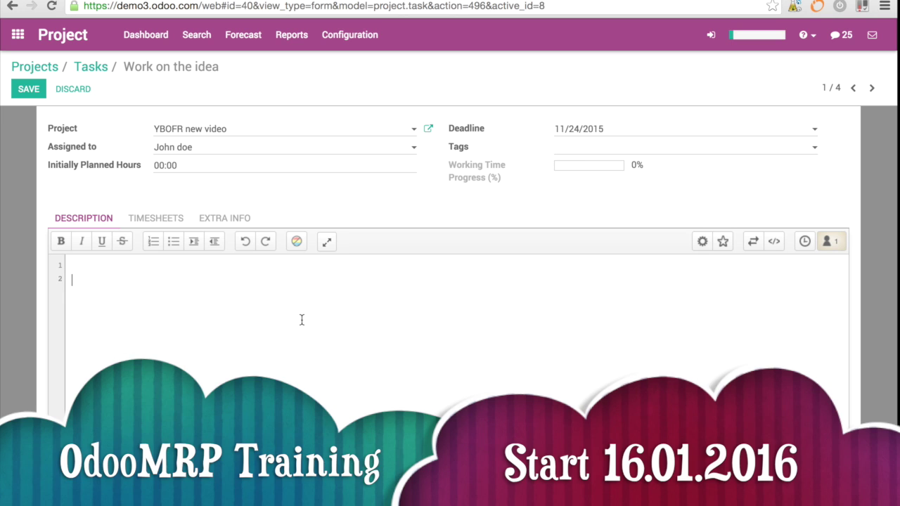
Type two lines of placeholder text into the description pad.
{"action": "type", "text": "dasdfasfdsa"}
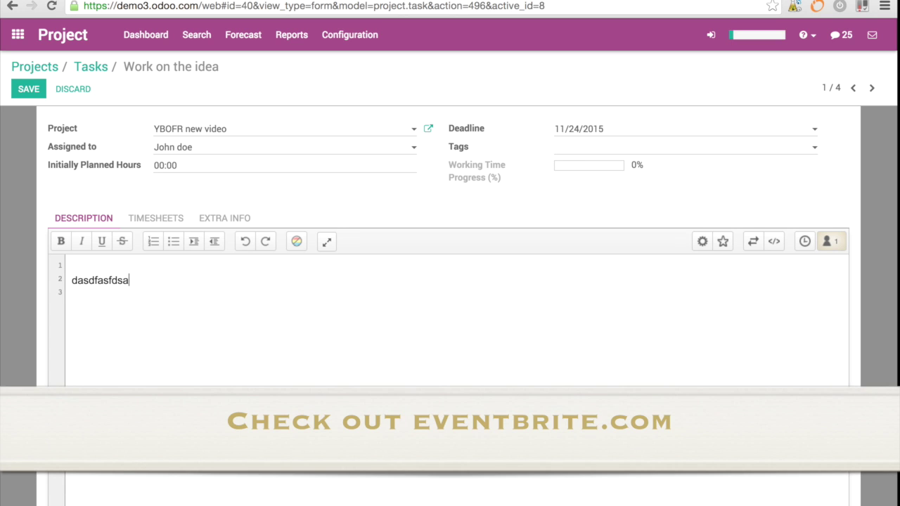
{"action": "type", "text": "  fjsdlakfjölsjföslk ldsjflöskajfieo"}
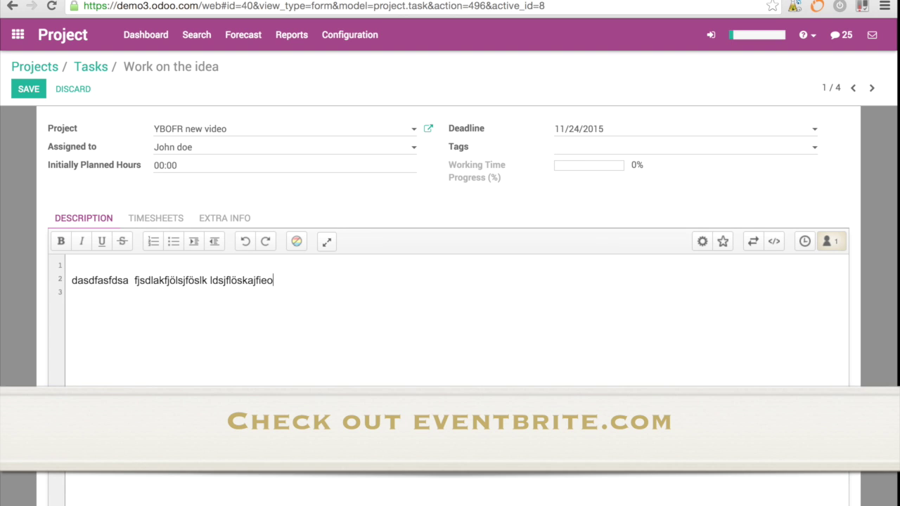
{"action": "type", "text": "aiufpasjdlskjafölkdsaf"}
{"action": "key", "text": "Return"}
{"action": "type", "text": "safjsalfkjdslöafk jlijio"}
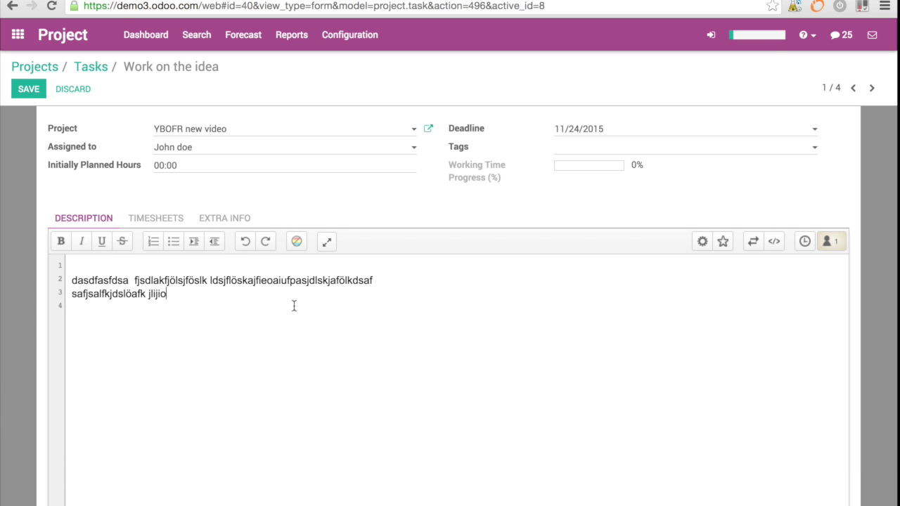
Turn authorship colours on in pad settings and mark the current revision as saved.
{"action": "left_click", "coordinate": [702, 242]}
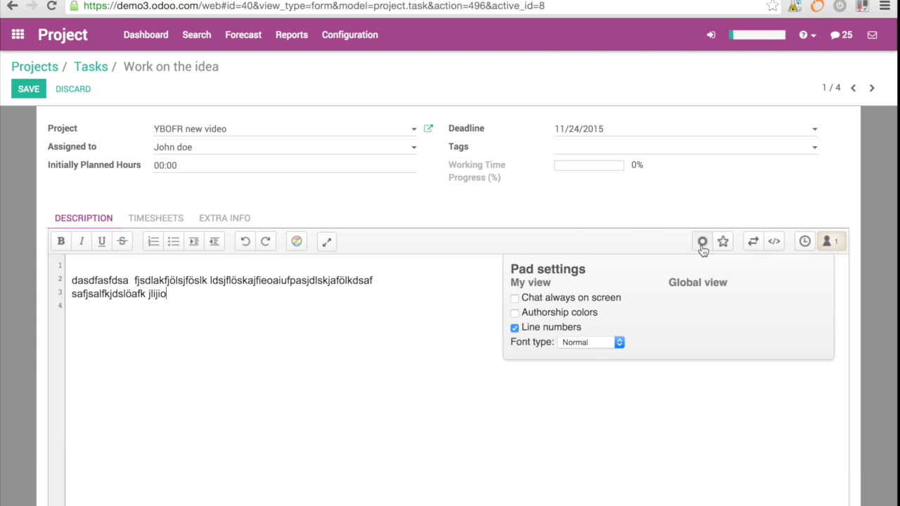
{"action": "left_click", "coordinate": [540, 317]}
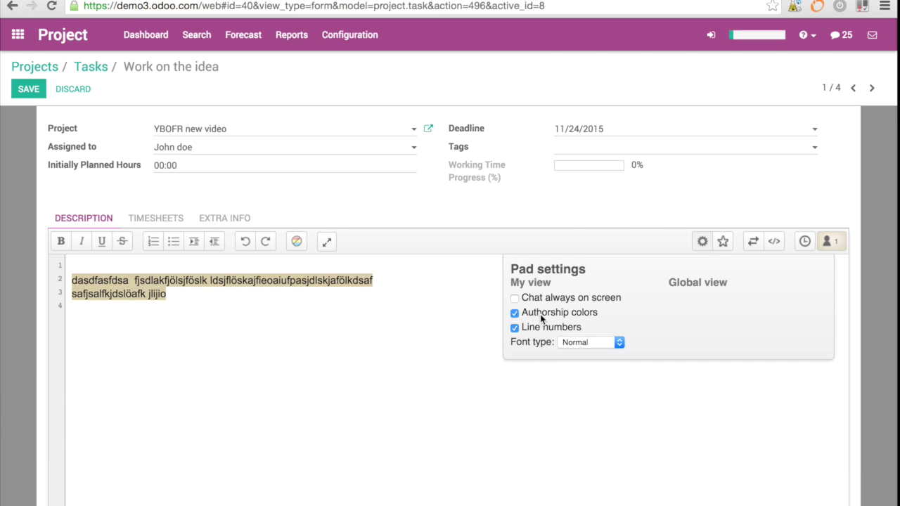
{"action": "left_click", "coordinate": [368, 337]}
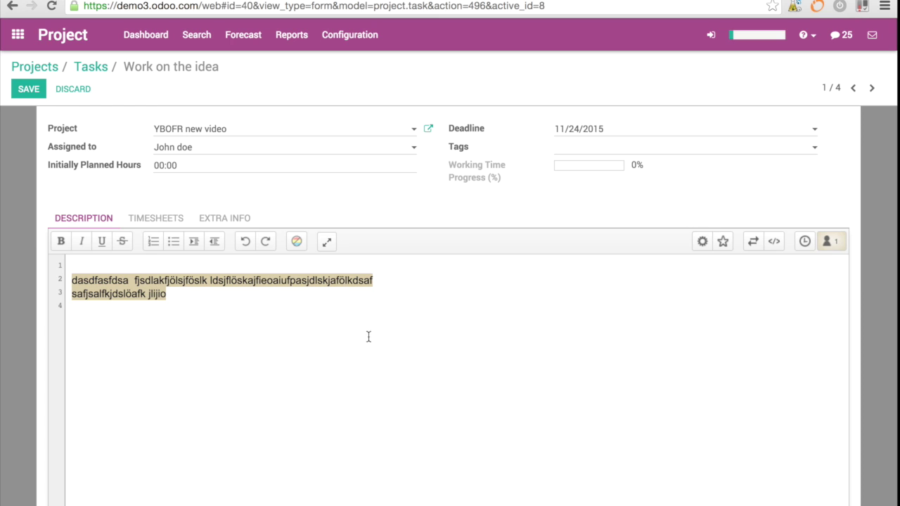
{"action": "left_click", "coordinate": [724, 244]}
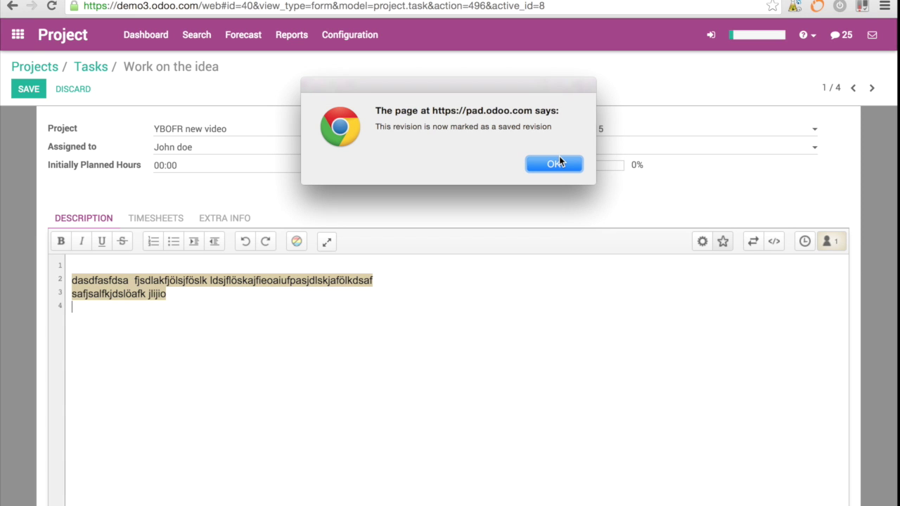
Dismiss the saved-revision notice and replay the pad history up to version 34.
{"action": "left_click", "coordinate": [559, 161]}
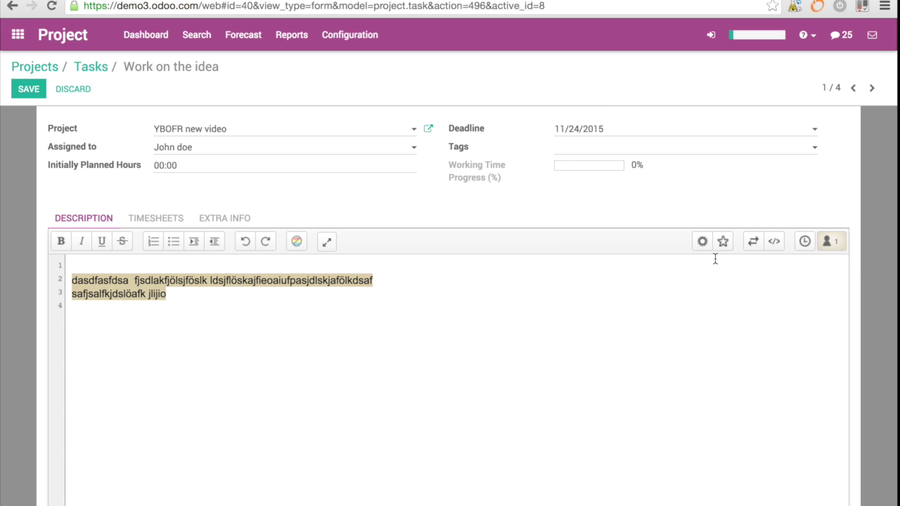
{"action": "left_click", "coordinate": [806, 242]}
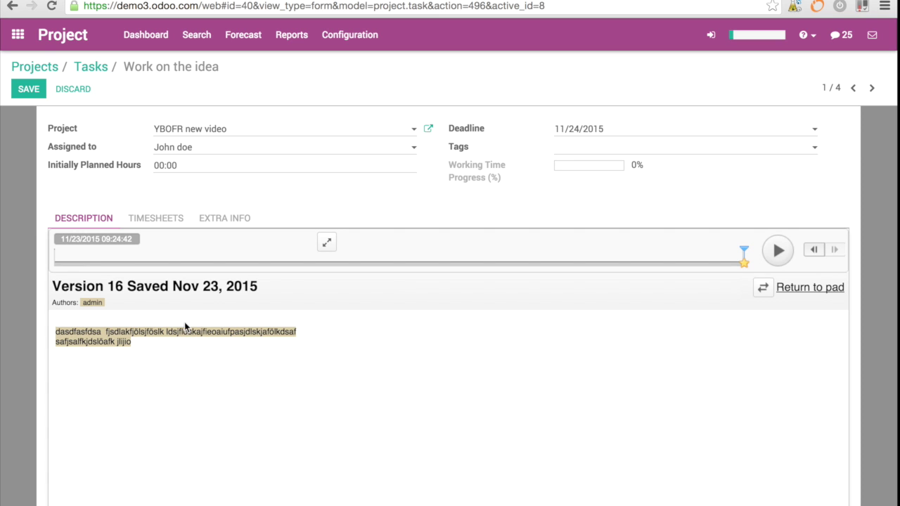
{"action": "left_click", "coordinate": [115, 264]}
{"action": "left_click", "coordinate": [235, 264]}
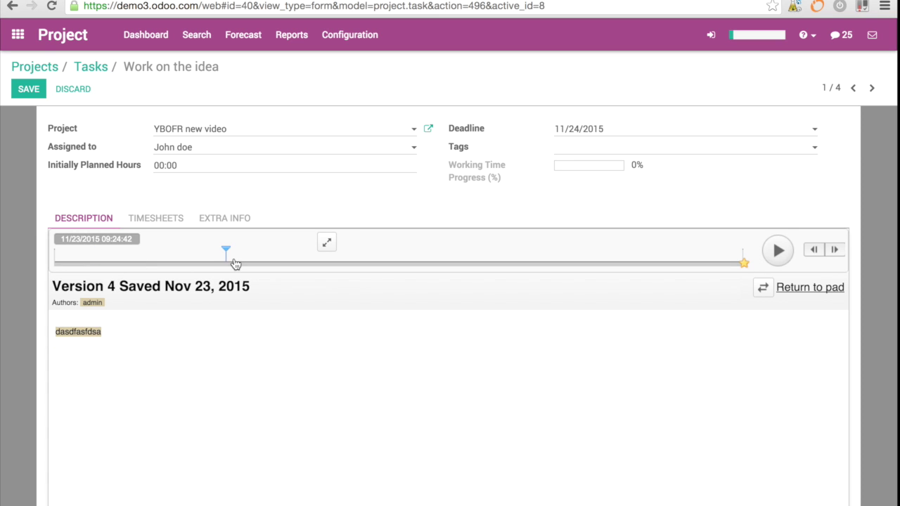
{"action": "left_click_drag", "start_coordinate": [235, 264], "coordinate": [743, 263]}
Leave version history for the editable pad and show its Import/Export options.
{"action": "scroll", "coordinate": [685, 435], "scroll_direction": "up", "scroll_amount": 2}
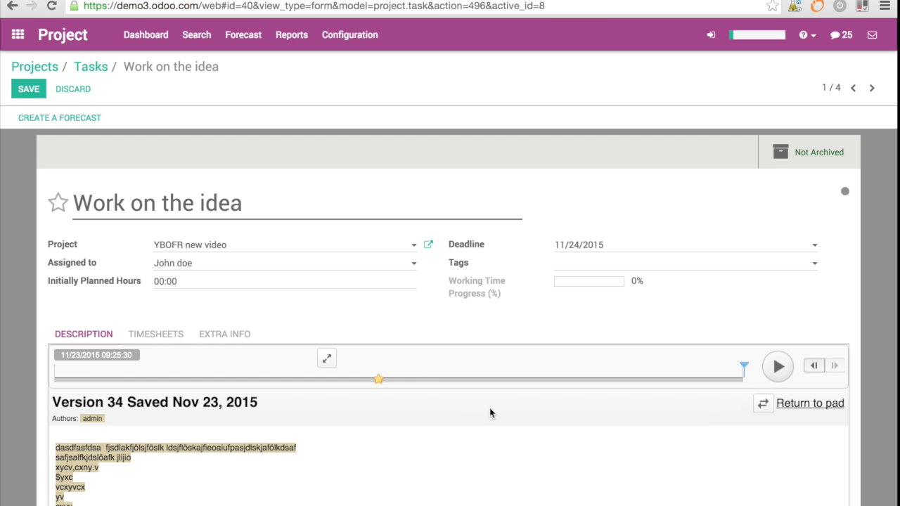
{"action": "scroll", "coordinate": [420, 426], "scroll_direction": "down", "scroll_amount": 6}
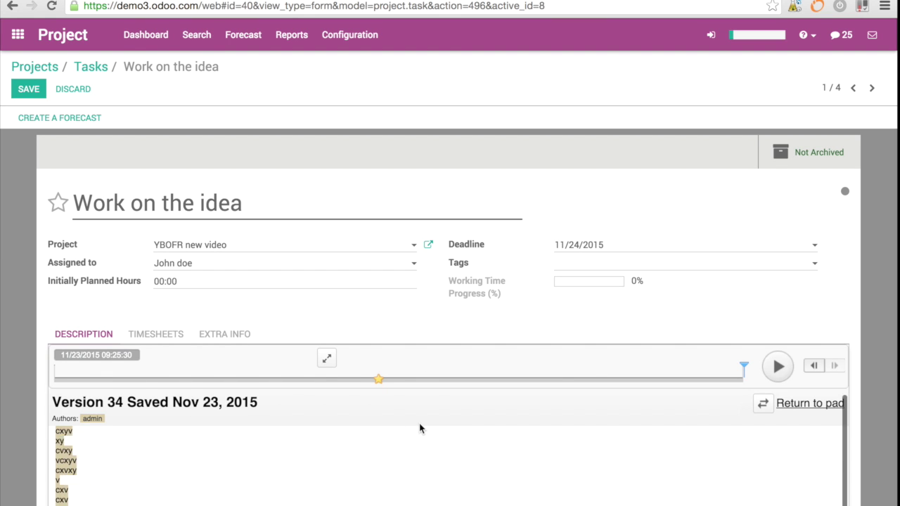
{"action": "scroll", "coordinate": [419, 426], "scroll_direction": "down", "scroll_amount": 3}
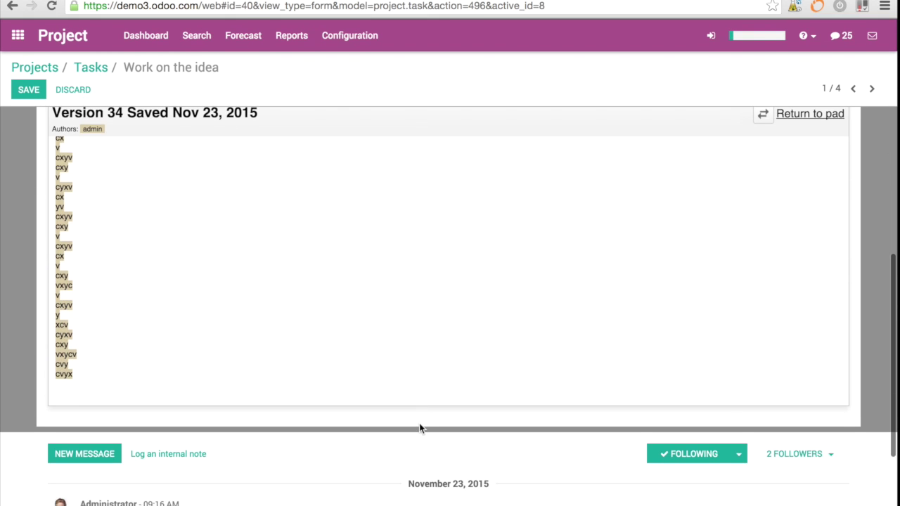
{"action": "scroll", "coordinate": [420, 426], "scroll_direction": "up", "scroll_amount": 10}
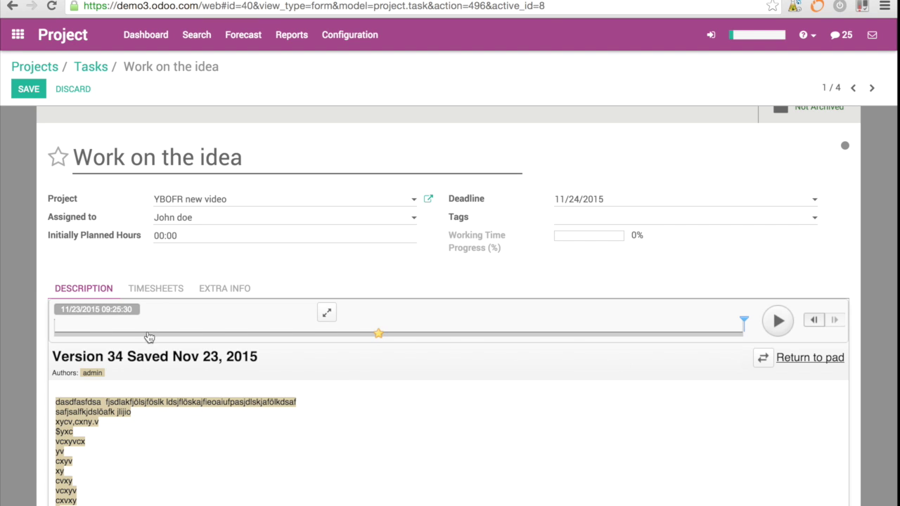
{"action": "left_click", "coordinate": [811, 359]}
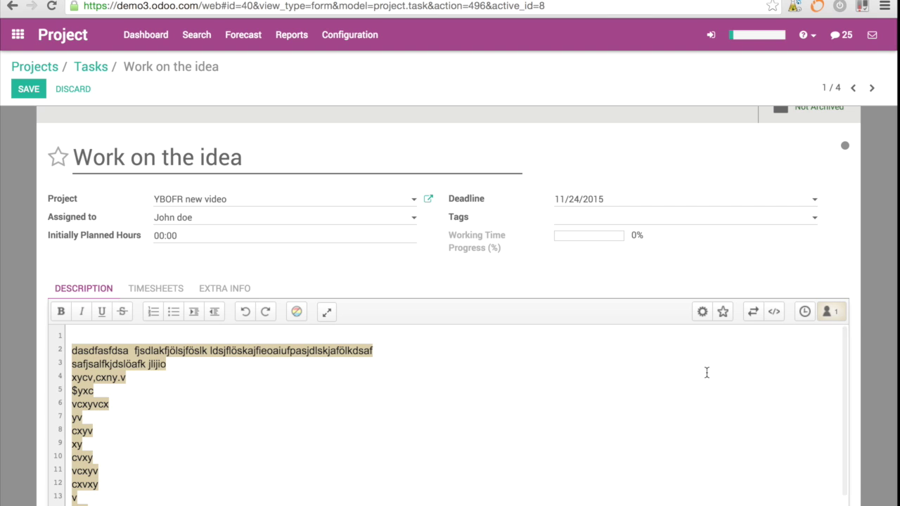
{"action": "left_click", "coordinate": [751, 313]}
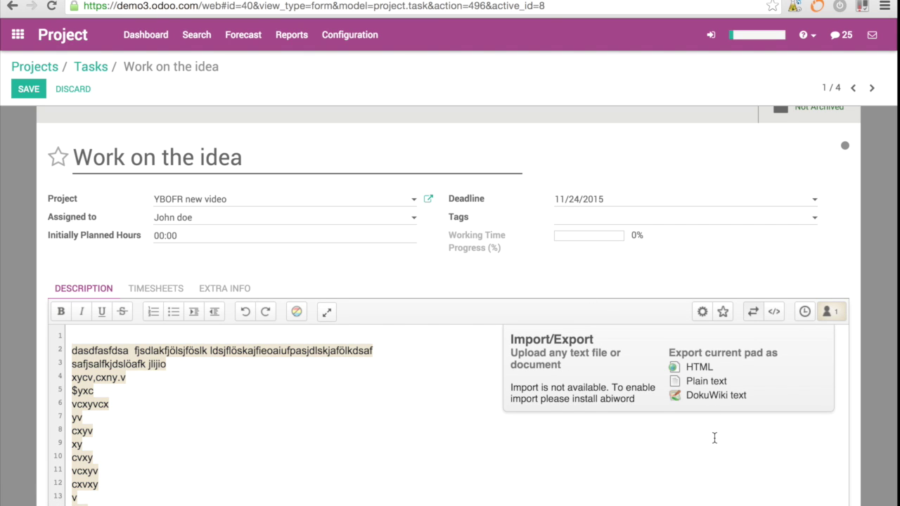
Show the pad's share links, toggle Read only on and off, and select the editable link.
{"action": "left_click", "coordinate": [776, 314]}
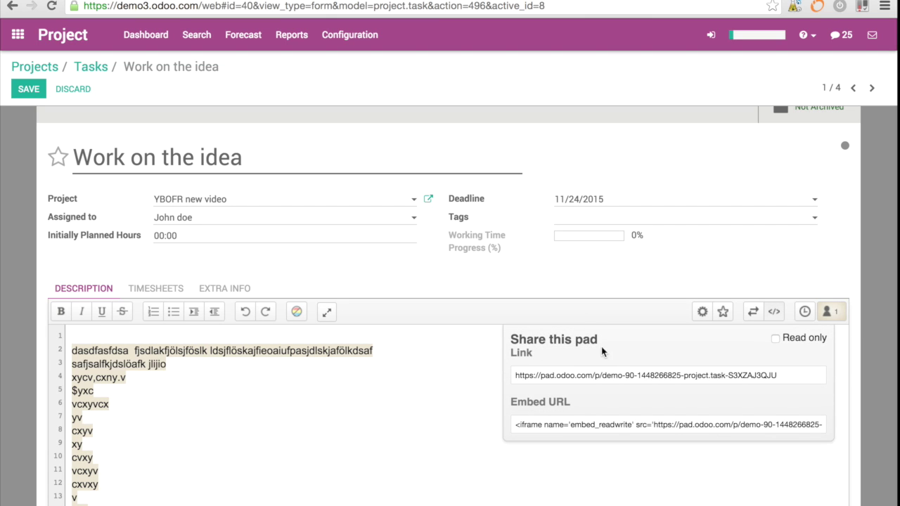
{"action": "left_click", "coordinate": [776, 338]}
{"action": "left_click", "coordinate": [776, 339]}
{"action": "left_click", "coordinate": [811, 378]}
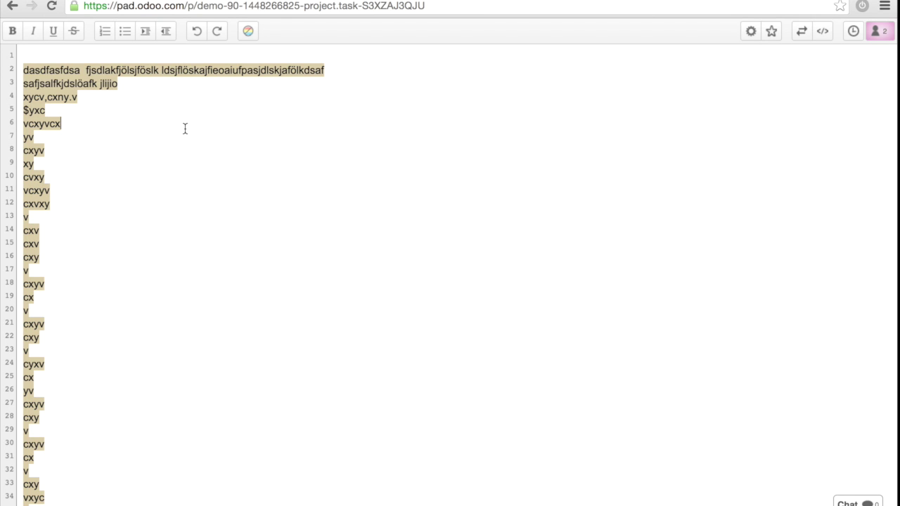
Add the line 'Here are my comments' plus an empty line in Etherpad, then switch back to the Odoo tab.
{"action": "key", "text": "Return"}
{"action": "type", "text": "Her"}
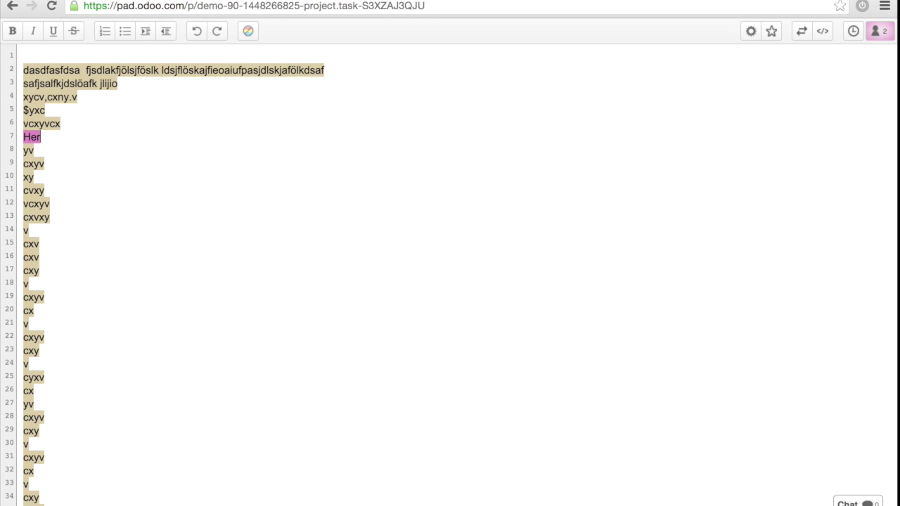
{"action": "type", "text": "e are my comments"}
{"action": "key", "text": "Return"}
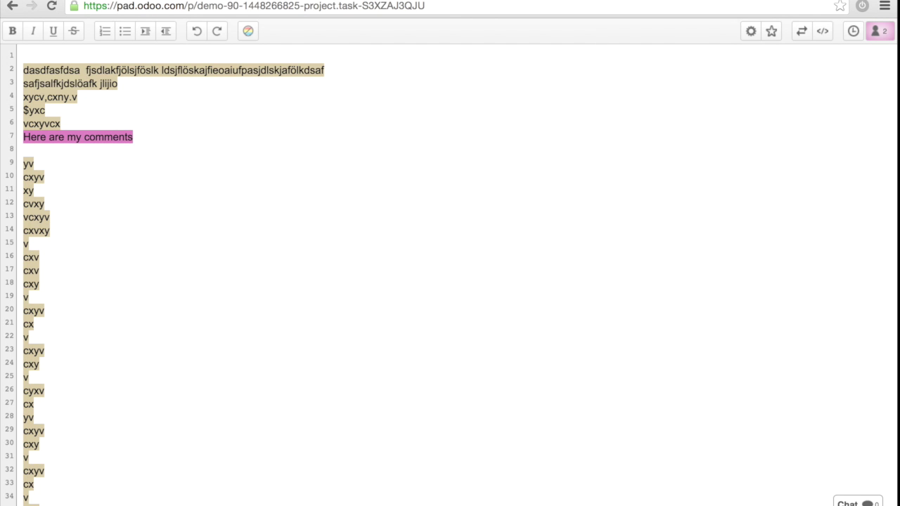
{"action": "left_click", "coordinate": [355, 1]}
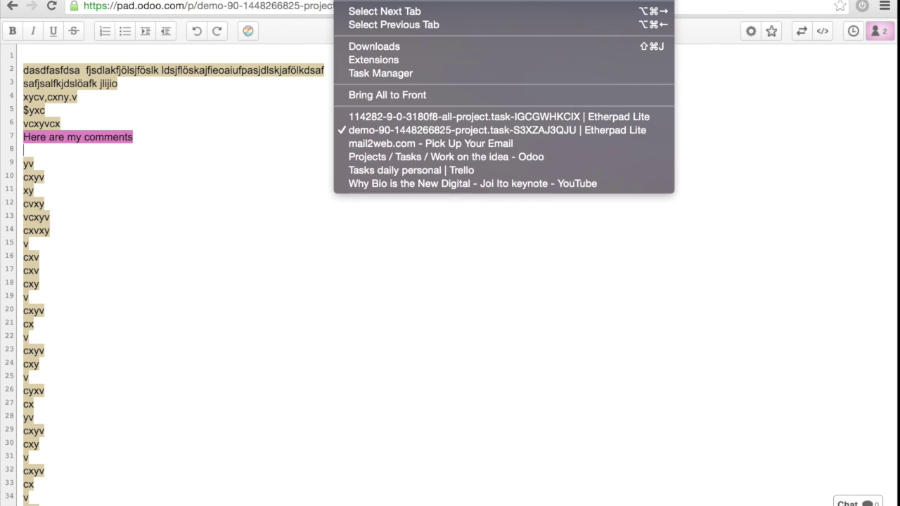
{"action": "left_click", "coordinate": [403, 156]}
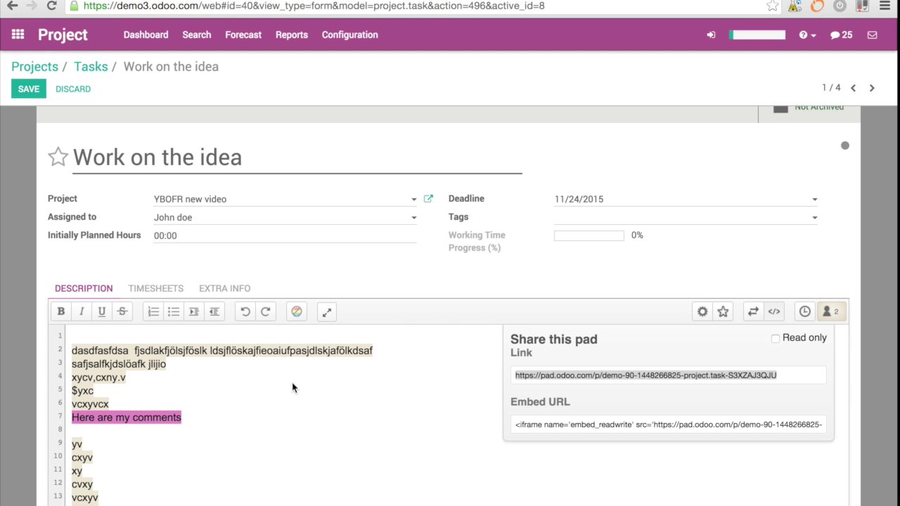
Make the pad's share link read-only, select it, and switch to the other Etherpad tab.
{"action": "left_click", "coordinate": [784, 339]}
{"action": "left_click", "coordinate": [704, 377]}
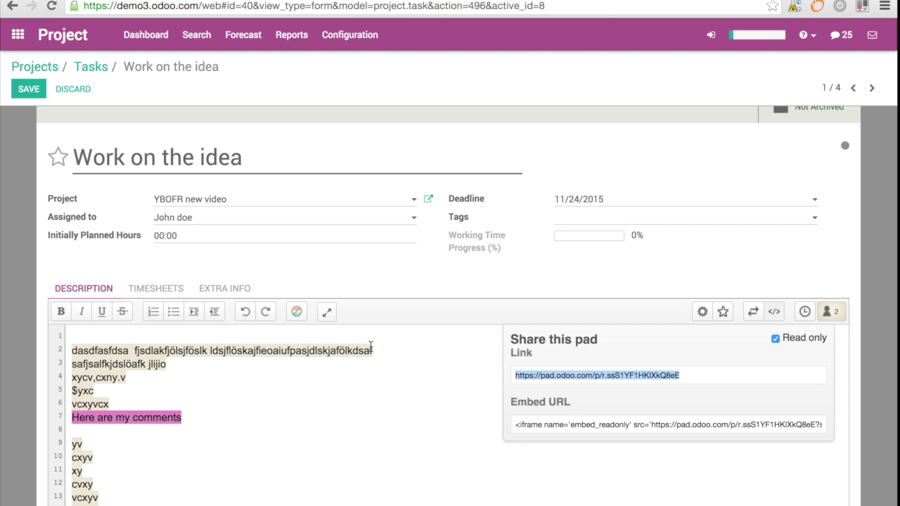
{"action": "left_click", "coordinate": [352, 0]}
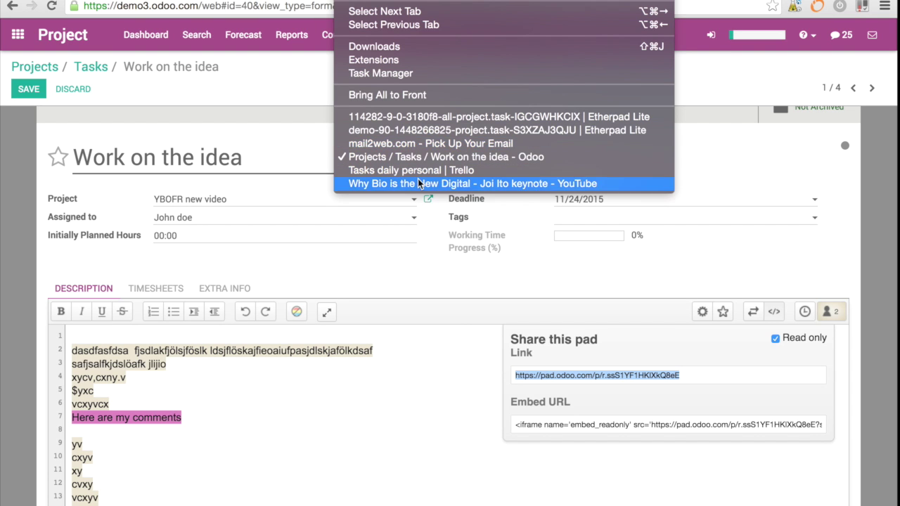
{"action": "left_click", "coordinate": [421, 113]}
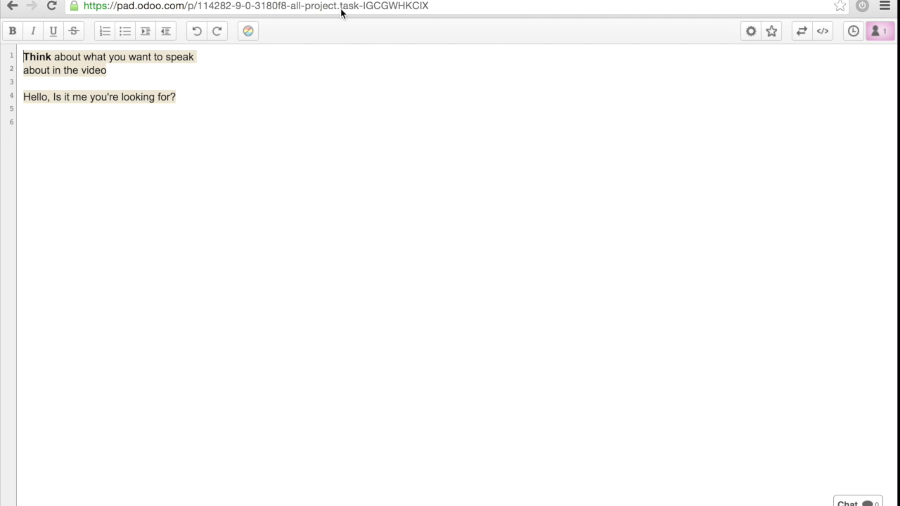
Load the read-only pad link and confirm its description text cannot be edited.
{"action": "left_click", "coordinate": [478, 3]}
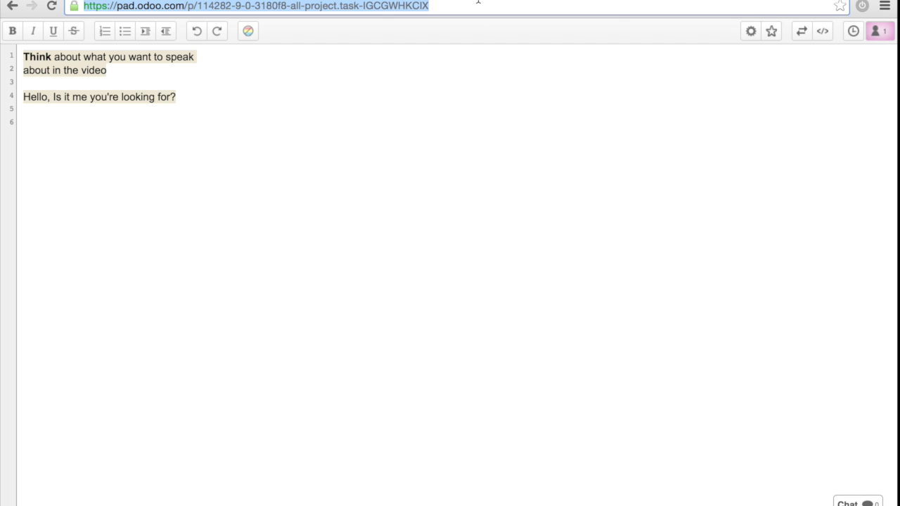
{"action": "type", "text": "https://pad.odoo.com/p/r.ssS1YF1HKIXkQ8eE"}
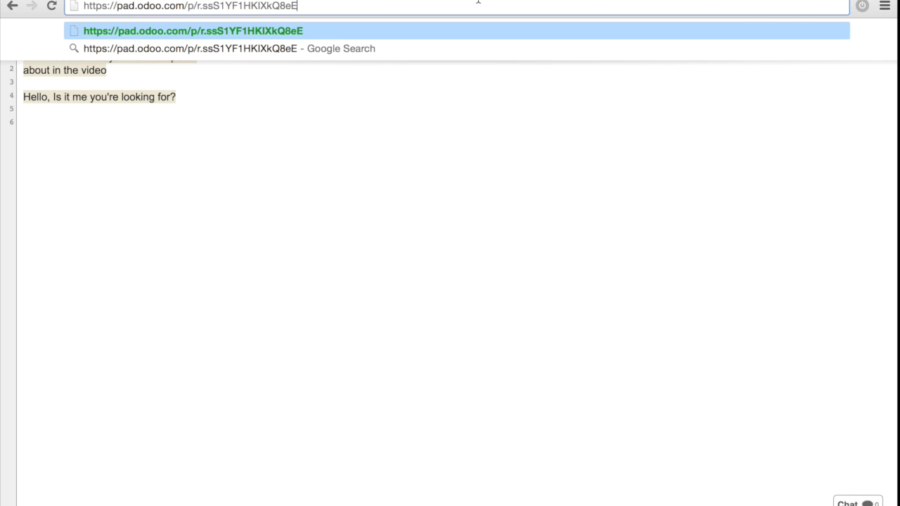
{"action": "key", "text": "Return"}
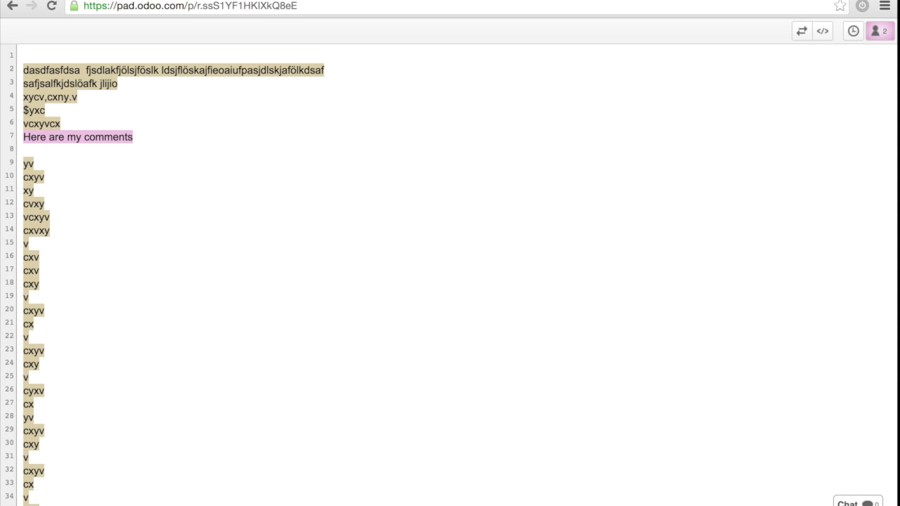
{"action": "double_click", "coordinate": [326, 109]}
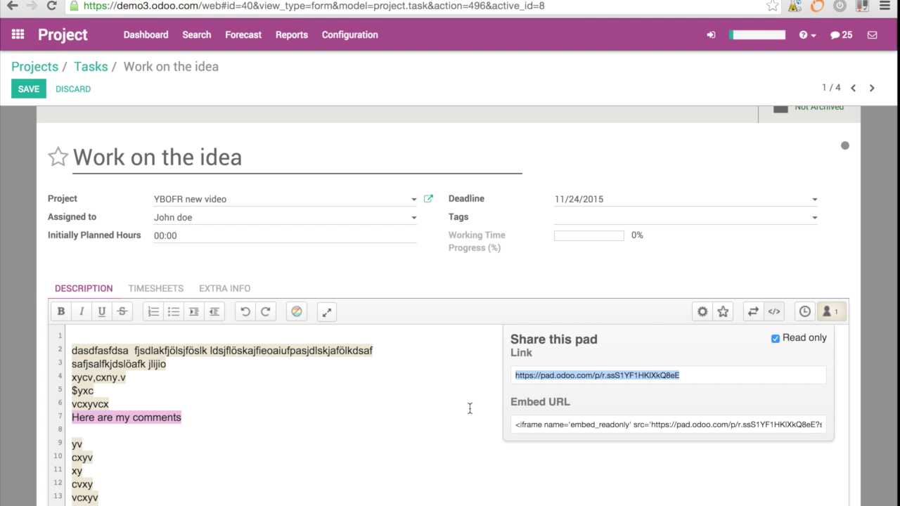
Review the task's empty Timesheets (00:00 hours spent) and save the Work on the idea task.
{"action": "scroll", "coordinate": [469, 409], "scroll_direction": "down", "scroll_amount": 10}
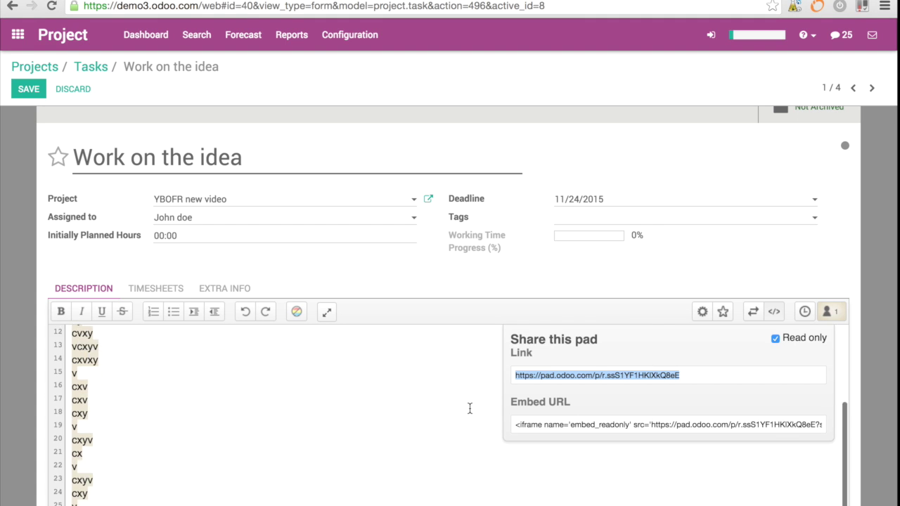
{"action": "scroll", "coordinate": [469, 409], "scroll_direction": "up", "scroll_amount": 10}
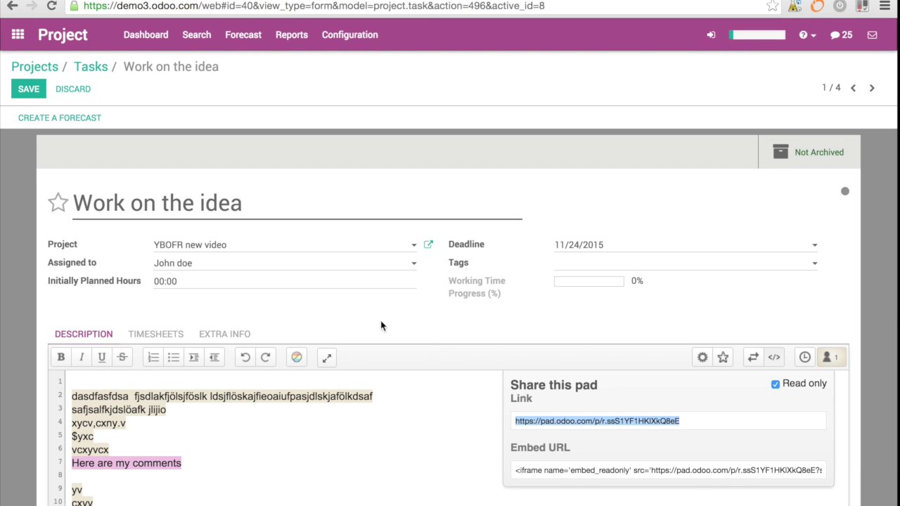
{"action": "left_click", "coordinate": [150, 335]}
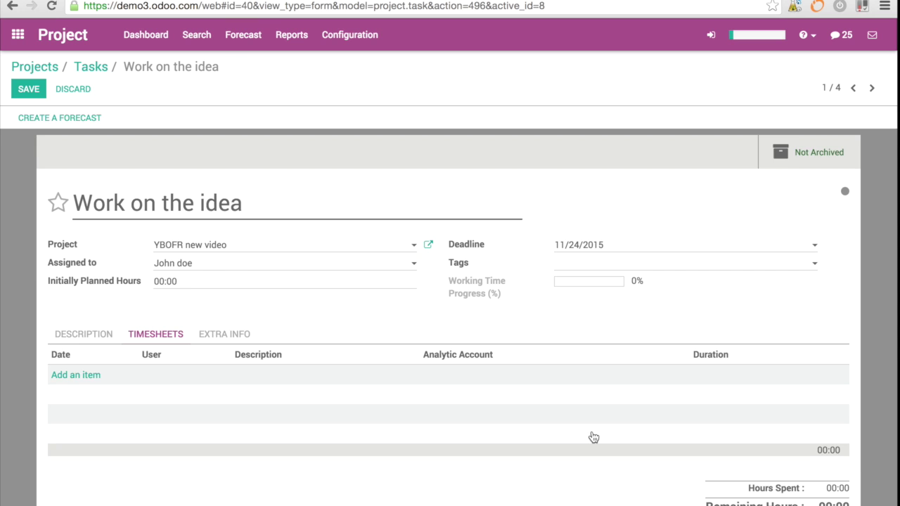
{"action": "scroll", "coordinate": [593, 437], "scroll_direction": "down", "scroll_amount": 3}
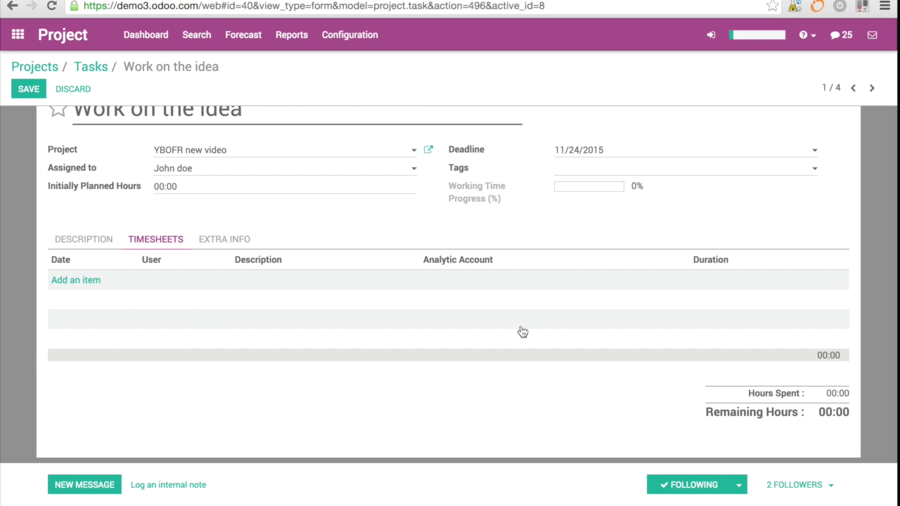
{"action": "scroll", "coordinate": [358, 322], "scroll_direction": "up", "scroll_amount": 3}
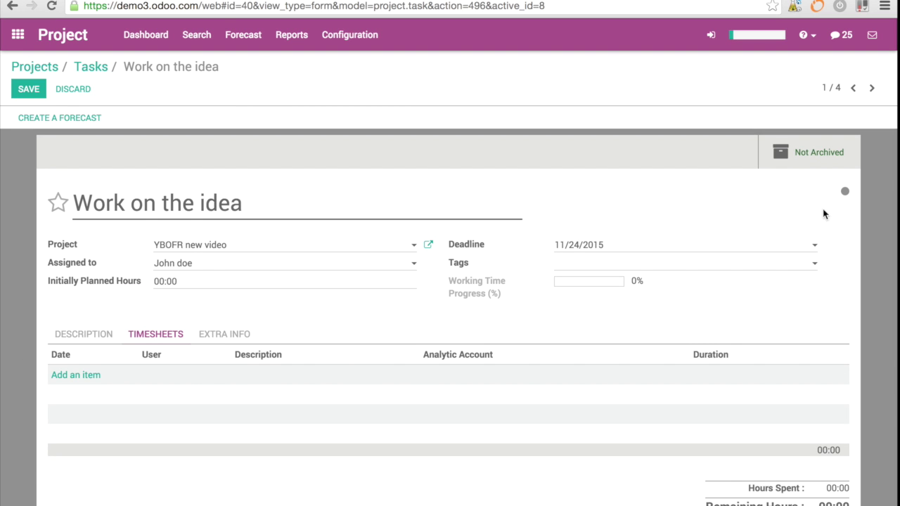
{"action": "mouse_move", "coordinate": [847, 198]}
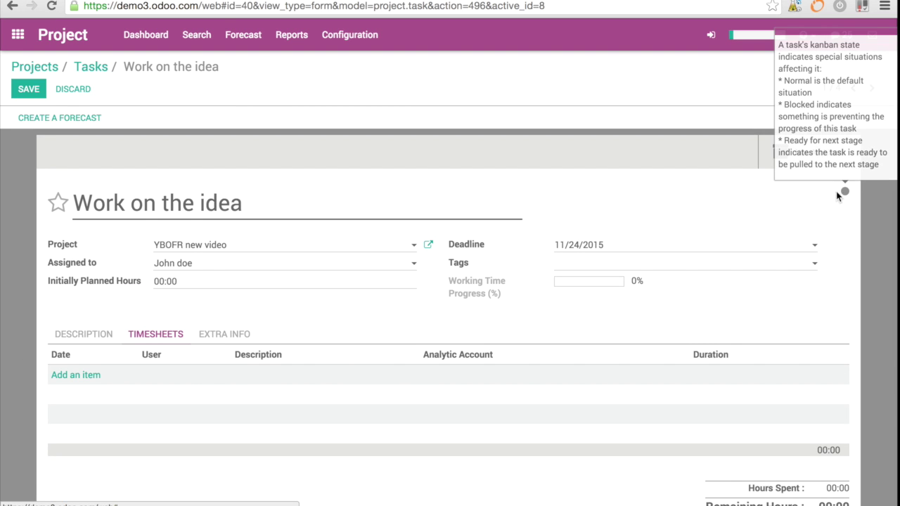
{"action": "left_click", "coordinate": [28, 94]}
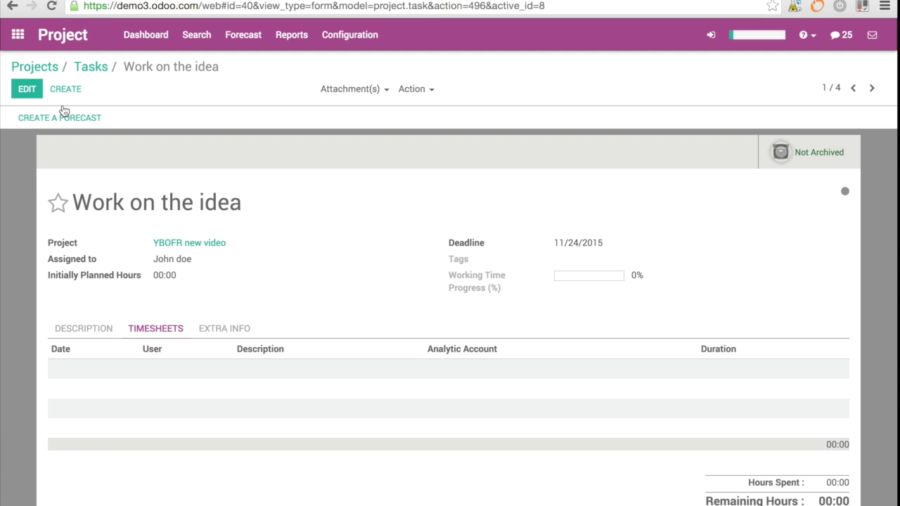